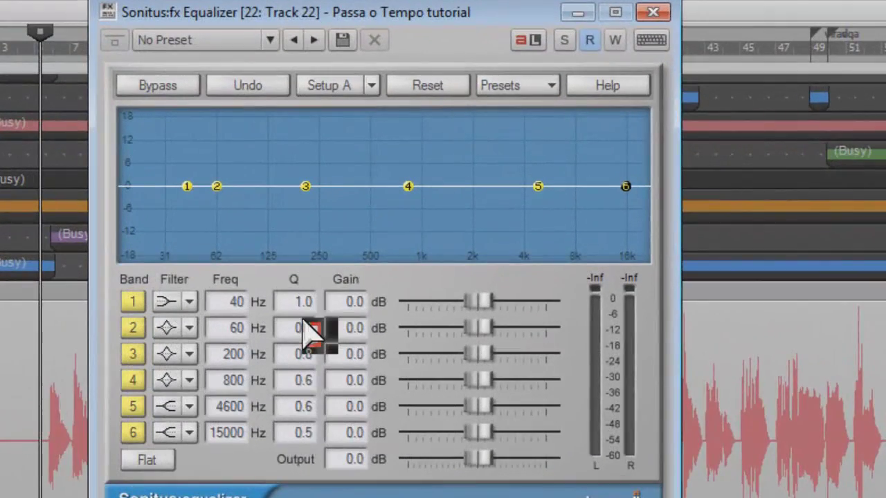
Set the Q of bands 2 and 4 to 24.0 and of band 3 to 20.8, and boost band 2 by 18.0 dB.
left_click(305, 327)
left_click_drag(291, 317, 350, 343)
left_click_drag(298, 354, 345, 376)
left_click_drag(297, 393, 360, 381)
left_click_drag(491, 336, 860, 360)
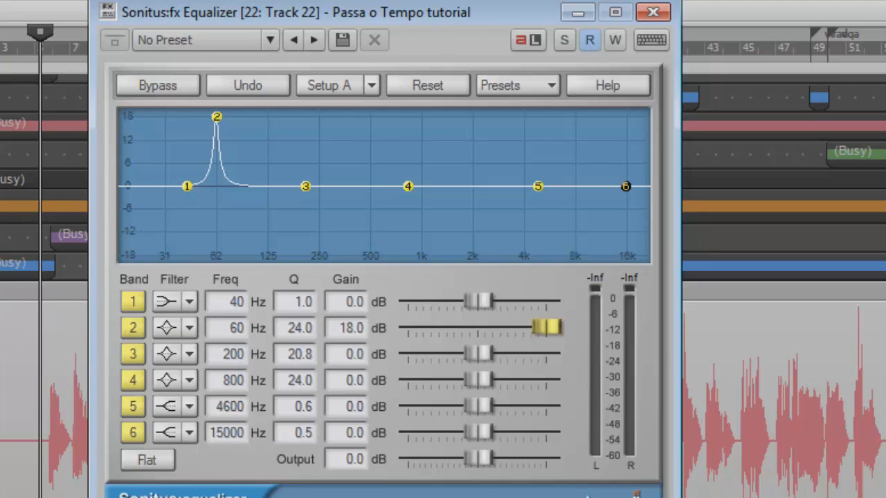
Solo Track 22 and play it while moving band 2 to 2317 Hz, and cut the band's gain to -17.6 dB.
left_click(1, 312)
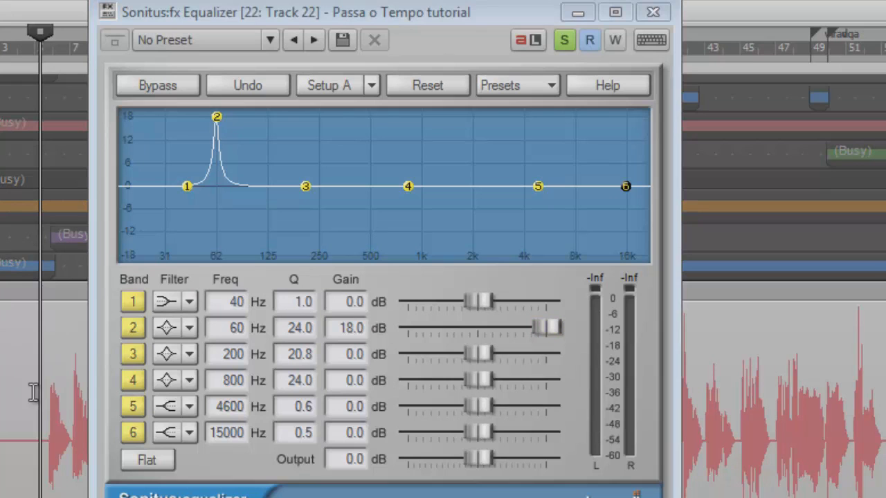
key("space")
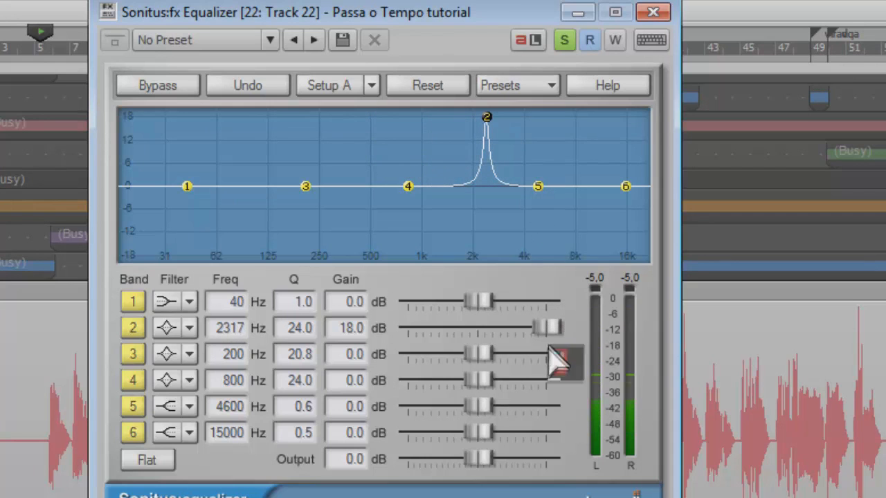
left_click_drag(550, 326, 157, 353)
Boost band 3 by 18.0 dB to locate the resonance, move it to 181 Hz, and cut its gain to -18.0 dB.
left_click_drag(476, 354, 538, 348)
left_click(308, 117)
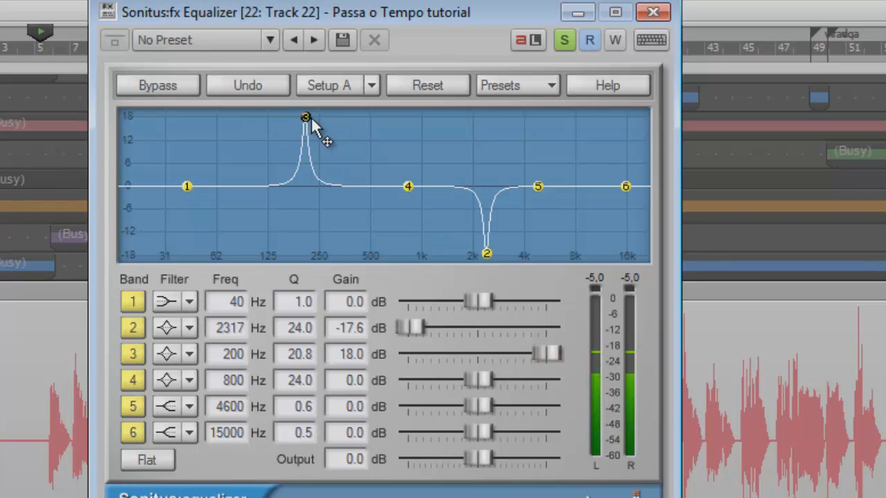
left_click_drag(312, 125, 277, 103)
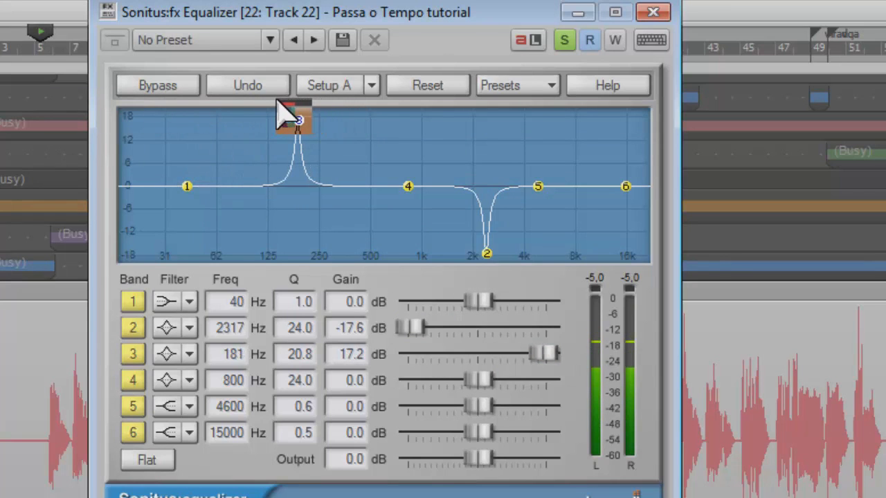
left_click_drag(540, 354, 95, 356)
Move boosted band 4 to 5902 Hz, cut its gain to -18.0 dB, and stop playback.
left_click_drag(407, 186, 507, 115)
left_click_drag(548, 377, 99, 377)
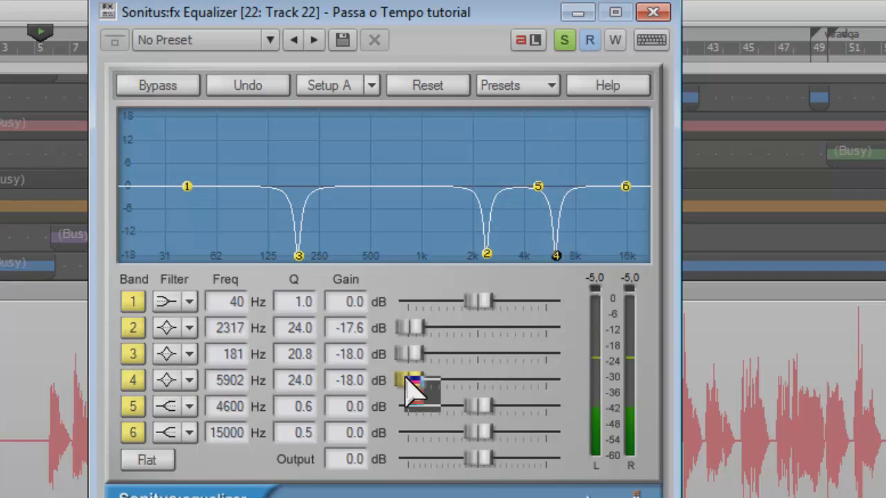
key("space")
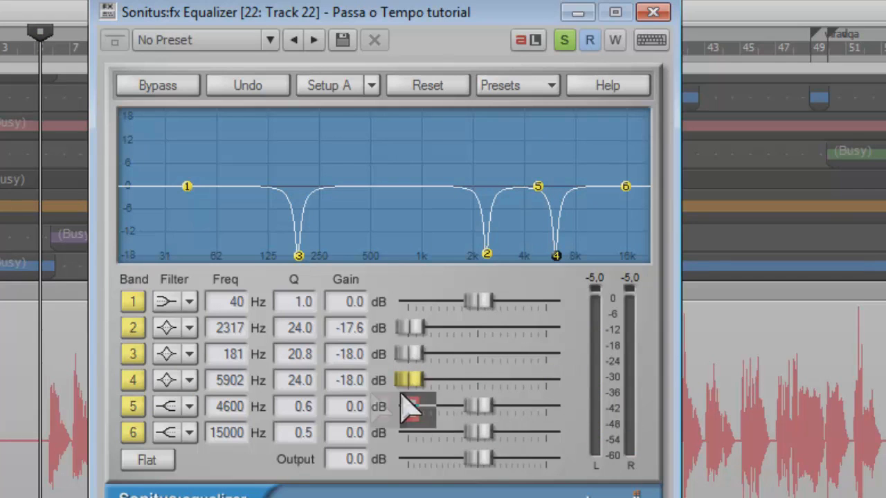
Make band 5 a Peak/Dip filter with Q 24.0, sweep it boosted to 3097 Hz, and cut its gain to -9.2 dB.
left_click(191, 409)
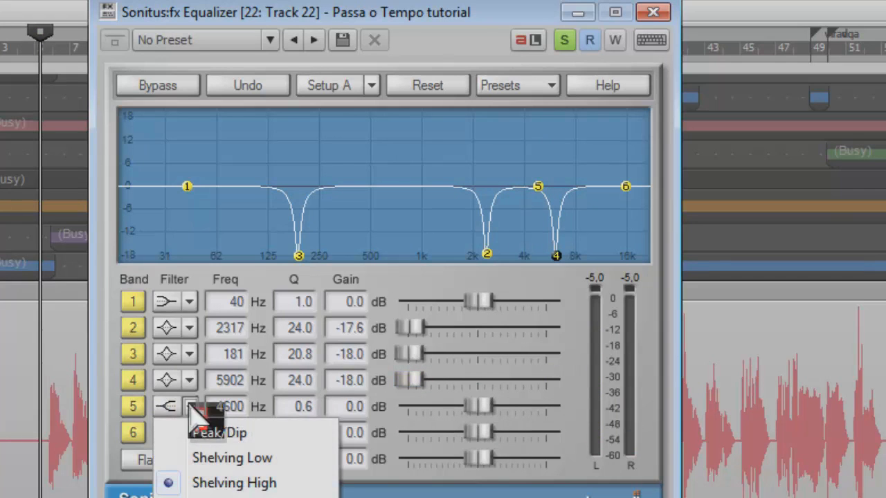
left_click(207, 434)
left_click_drag(481, 406, 559, 415)
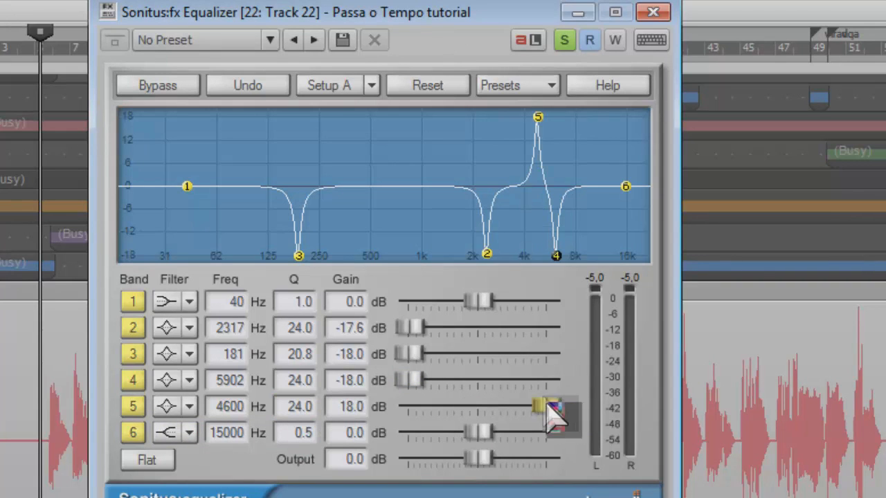
left_click_drag(537, 117, 638, 110)
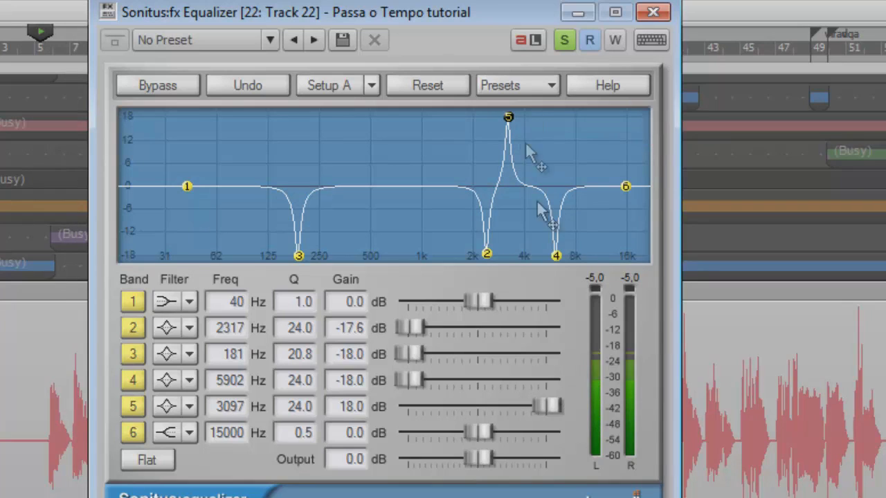
left_click_drag(552, 410, 242, 405)
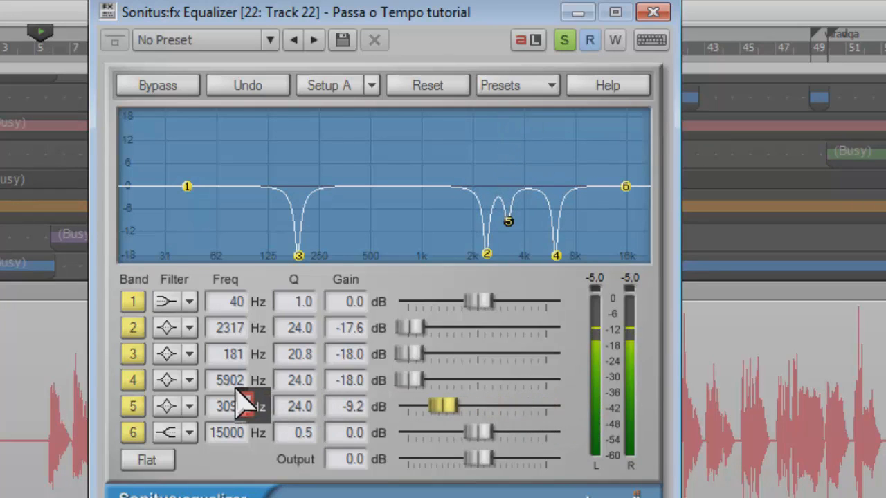
Close the equalizer and apply the audio effects to Track 22's clip with fast bounce, deleting them from the effects bin.
left_click(664, 13)
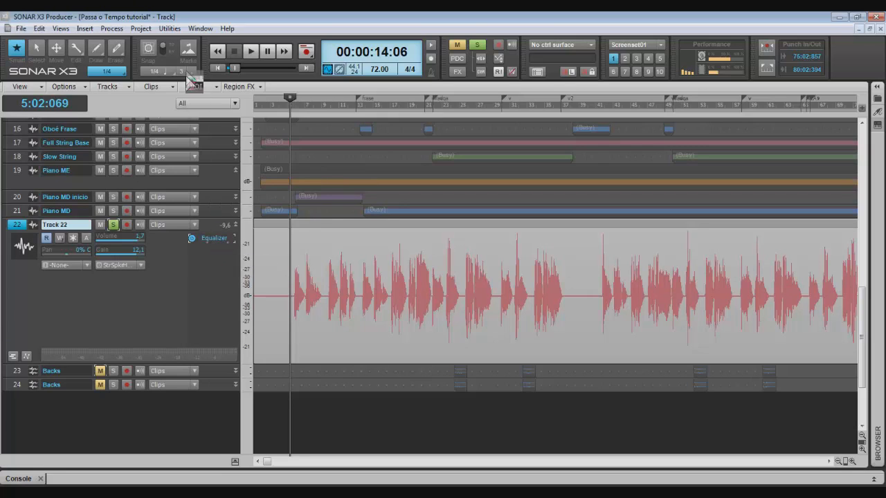
left_click(112, 29)
mouse_move(159, 40)
left_click(207, 41)
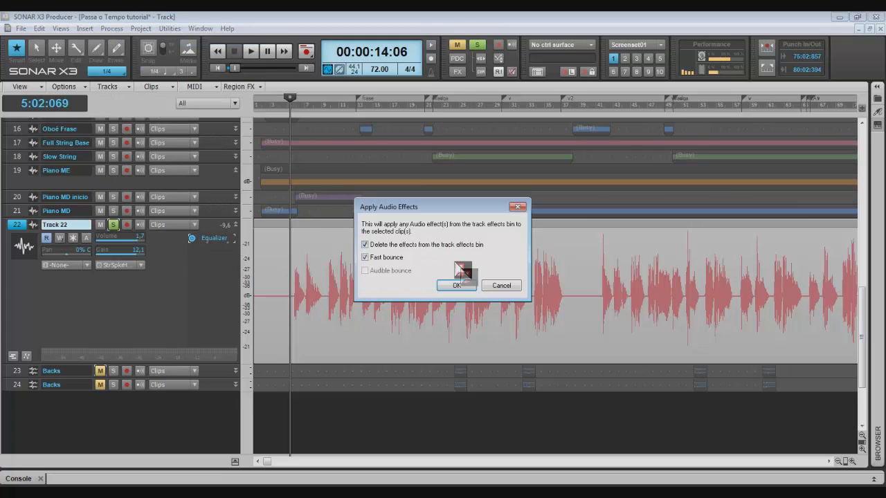
left_click(459, 286)
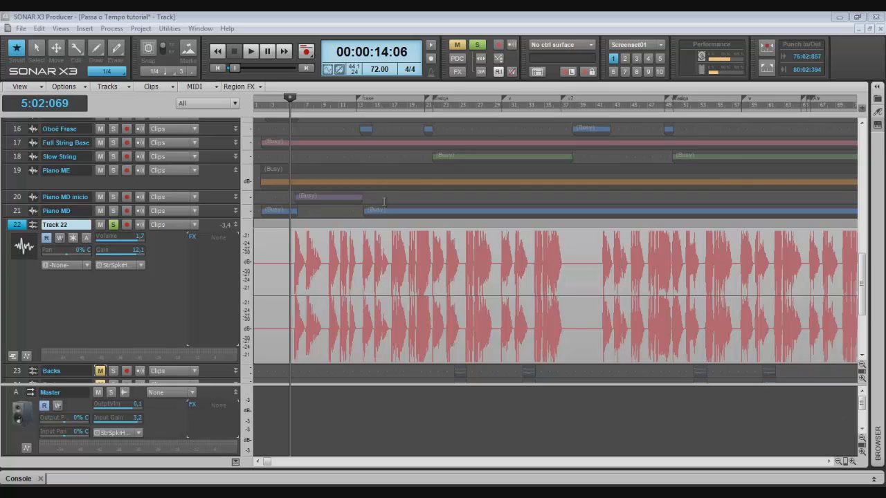
Convert Track 22's clip to mono and reduce the vertical scale of its waveform.
right_click(365, 232)
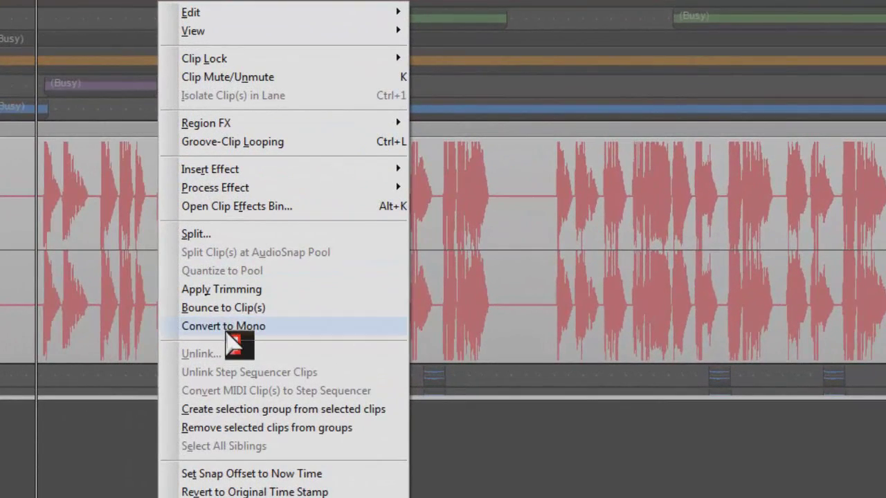
left_click(259, 332)
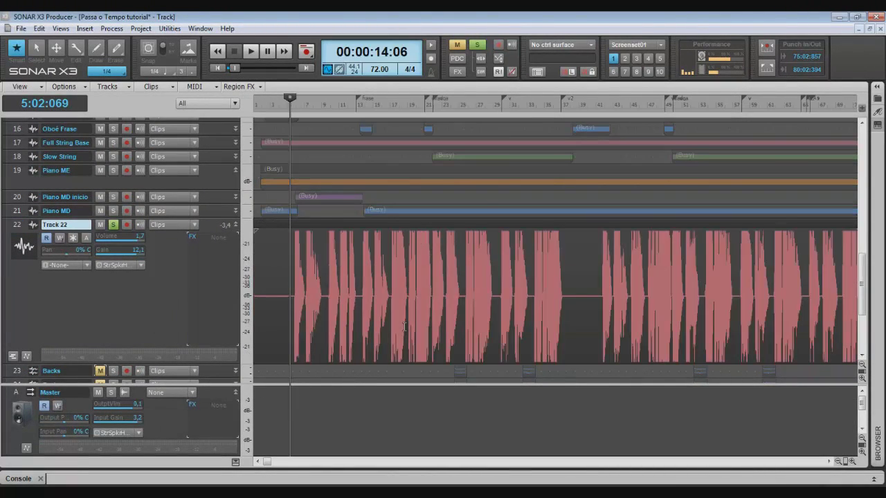
left_click_drag(245, 293, 245, 306)
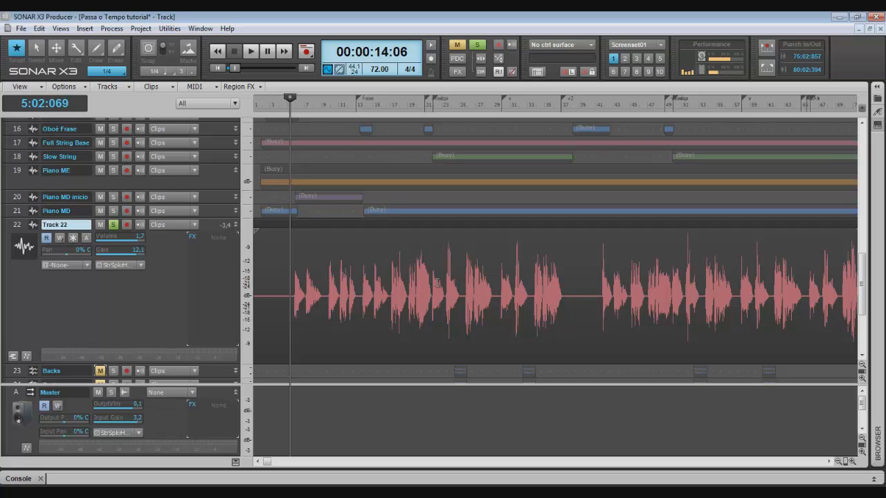
Insert the PAZ- Frequency Mono analyzer in Track 22's effects bin.
left_click(18, 227)
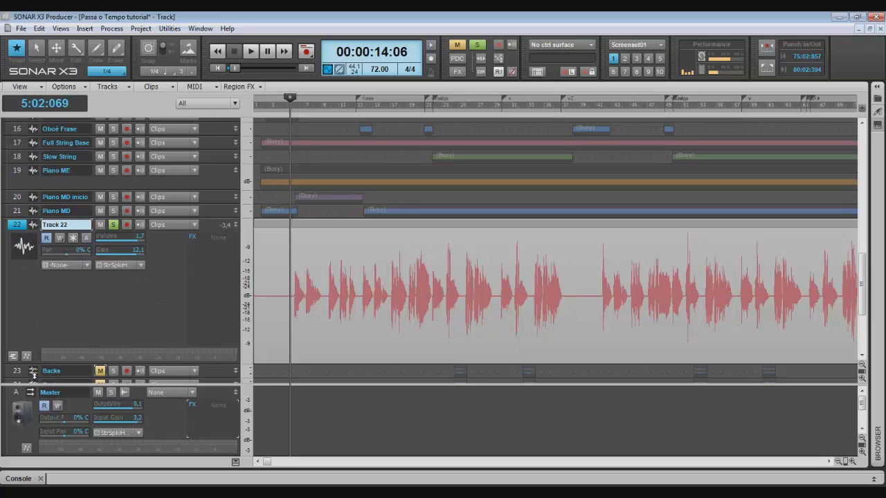
left_click(22, 394)
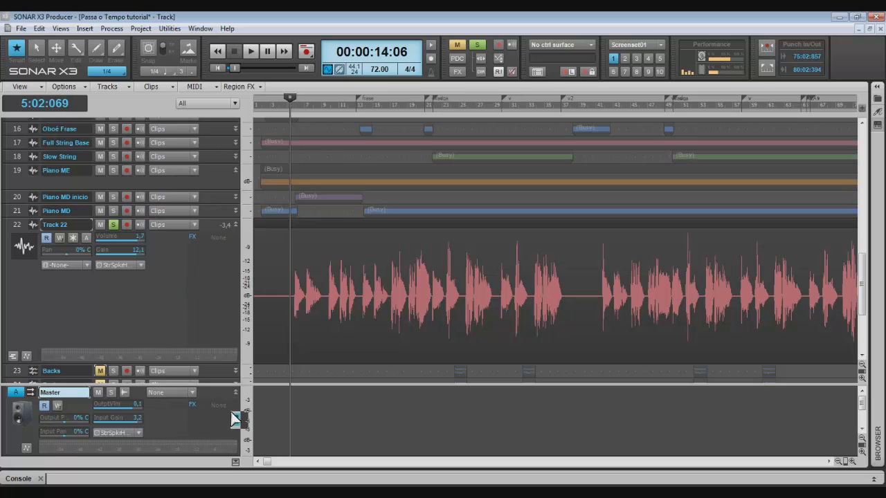
left_click(18, 225)
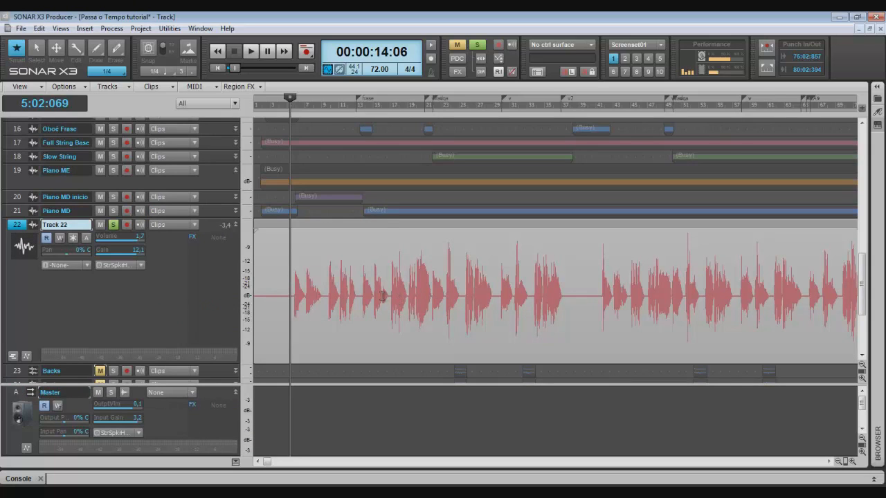
right_click(212, 280)
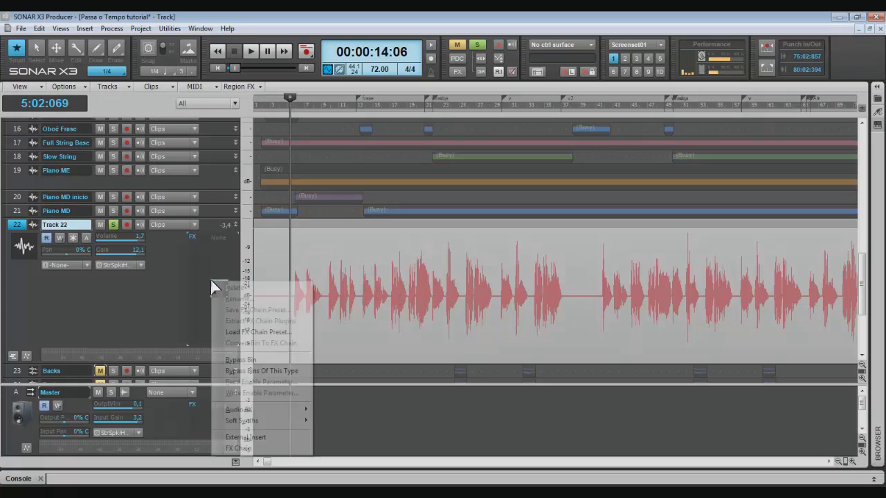
mouse_move(263, 411)
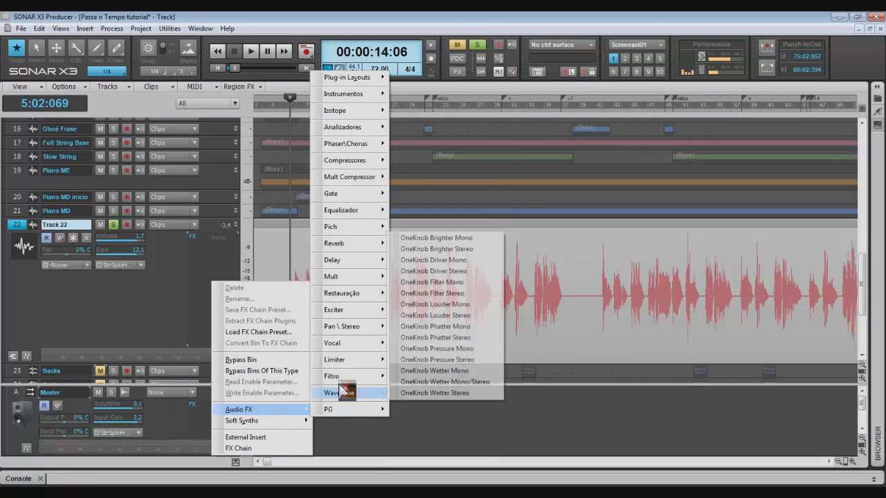
mouse_move(364, 130)
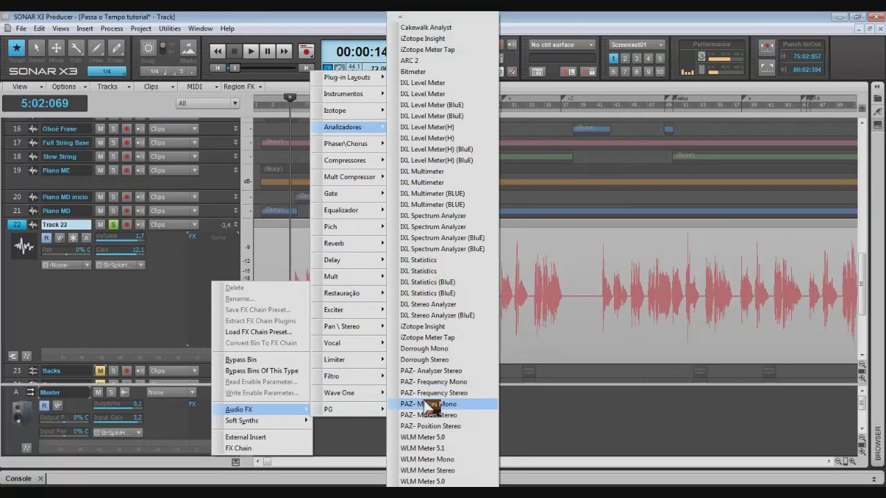
left_click(432, 381)
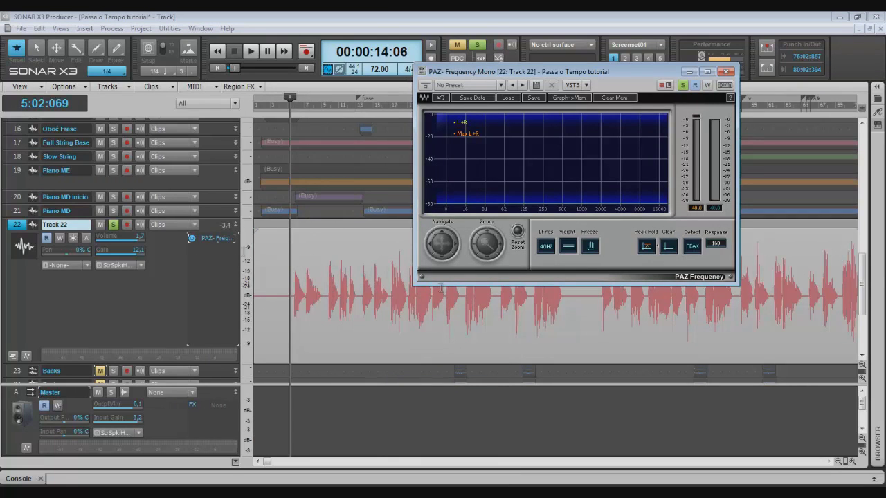
Set the analyzer's low-frequency resolution to 10 Hz, play the track, and examine where the low end of the spectrum rolls off.
left_click(115, 227)
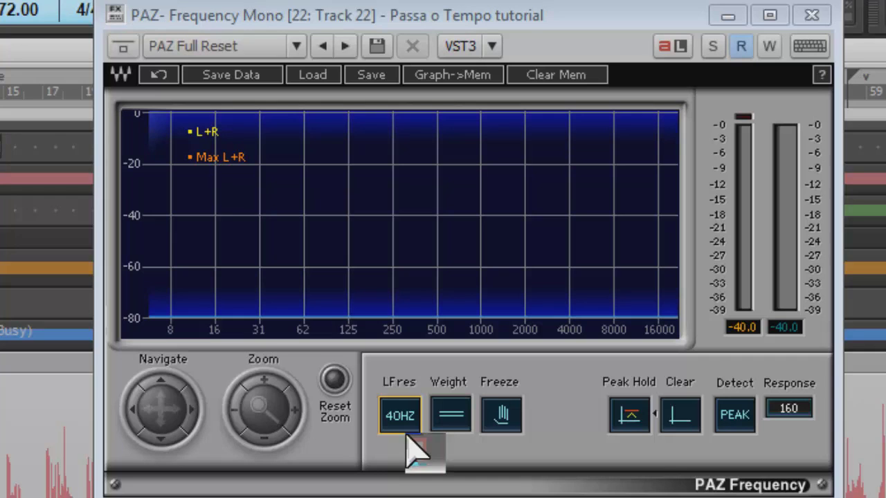
left_click(414, 419)
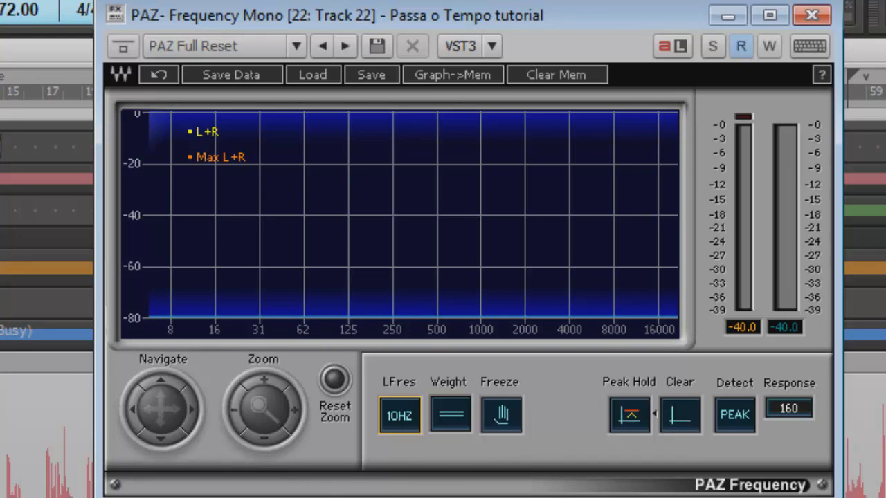
key("space")
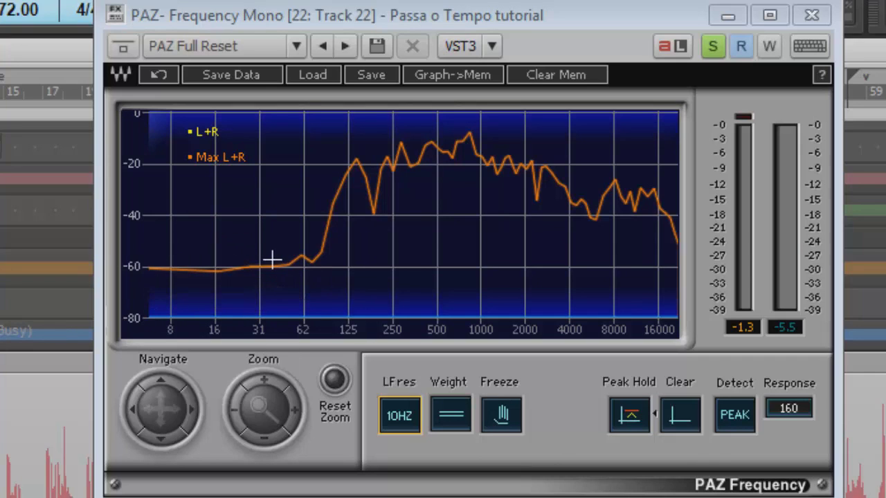
left_click(316, 260)
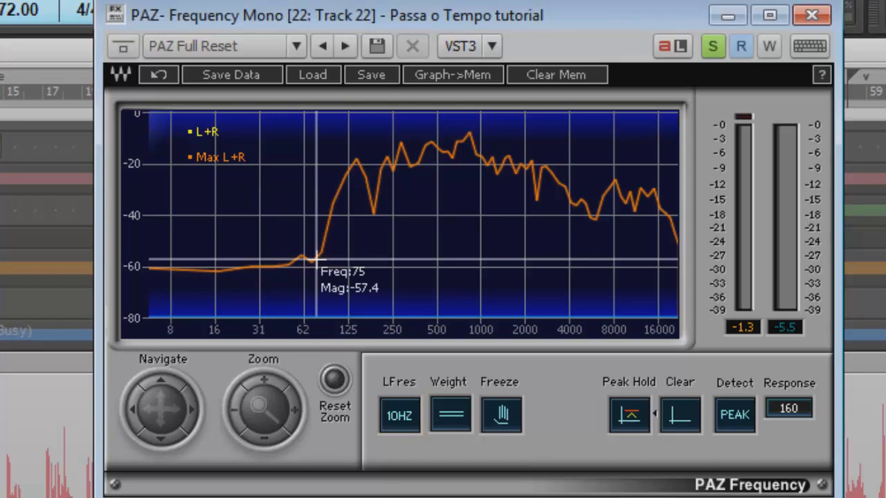
left_click_drag(316, 260, 331, 257)
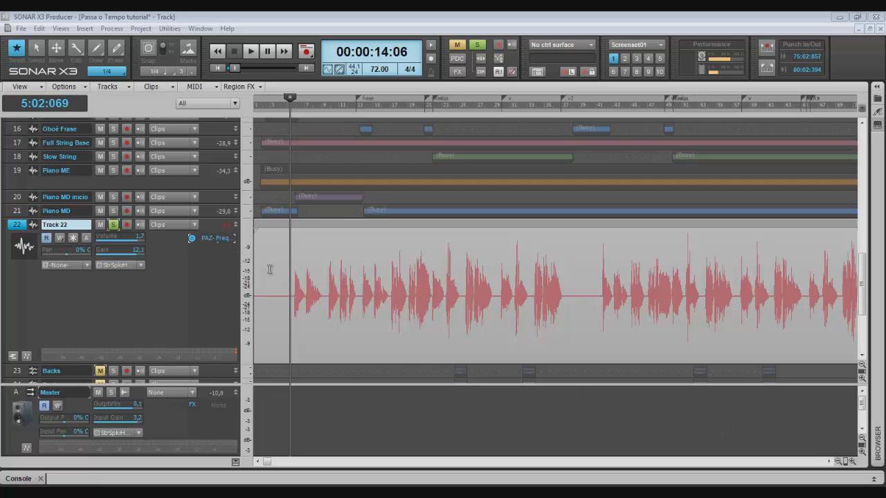
Delete the PAZ- Frequency analyzer from Track 22's effects bin and insert the REQ 2 Mono equalizer.
right_click(217, 242)
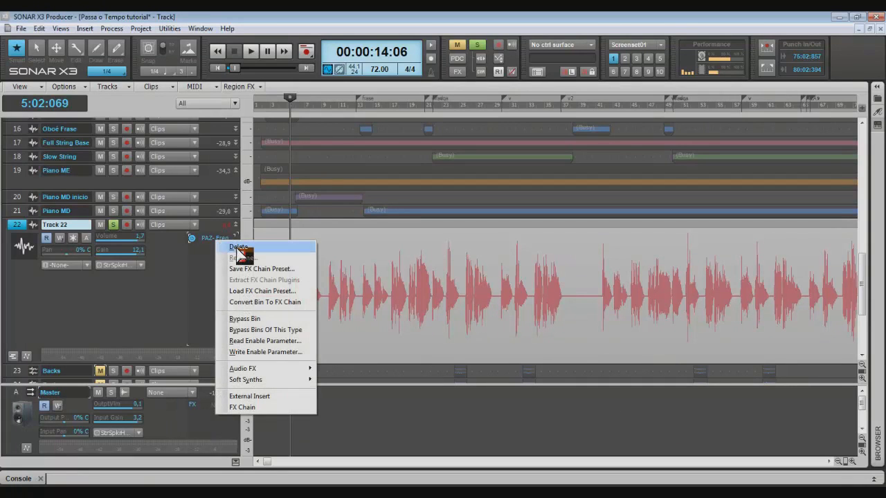
left_click(237, 248)
right_click(214, 262)
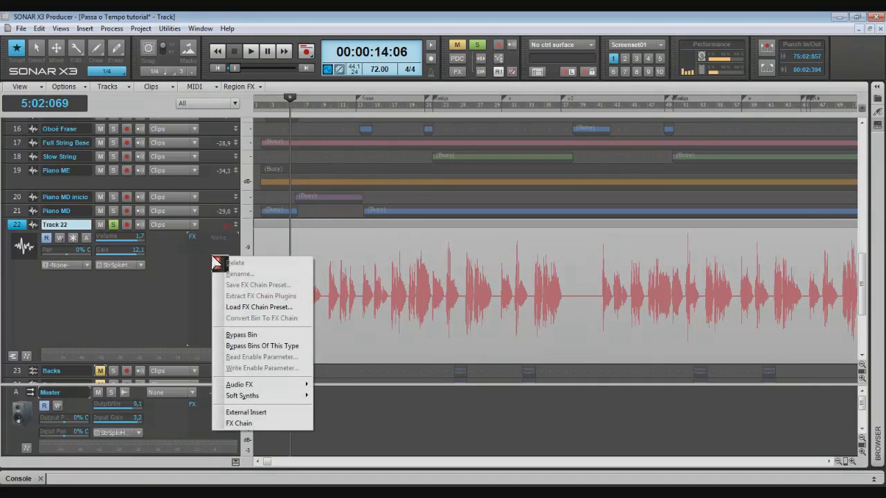
mouse_move(242, 384)
mouse_move(363, 345)
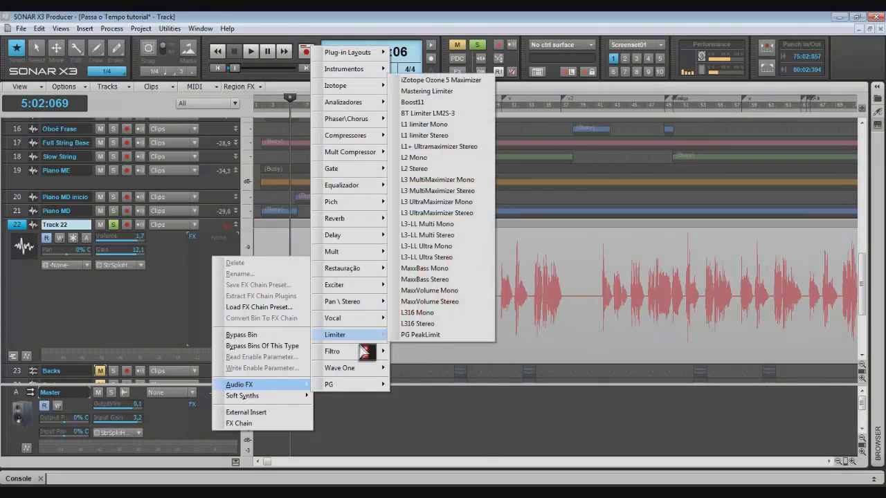
left_click(443, 402)
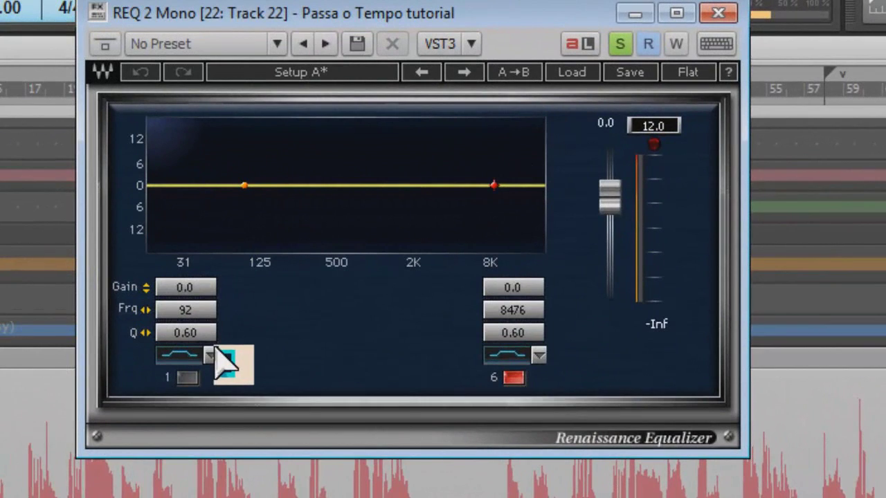
Change band 1 to a high-pass filter with a Q of 1.41 and enable the band.
left_click(215, 348)
left_click(228, 429)
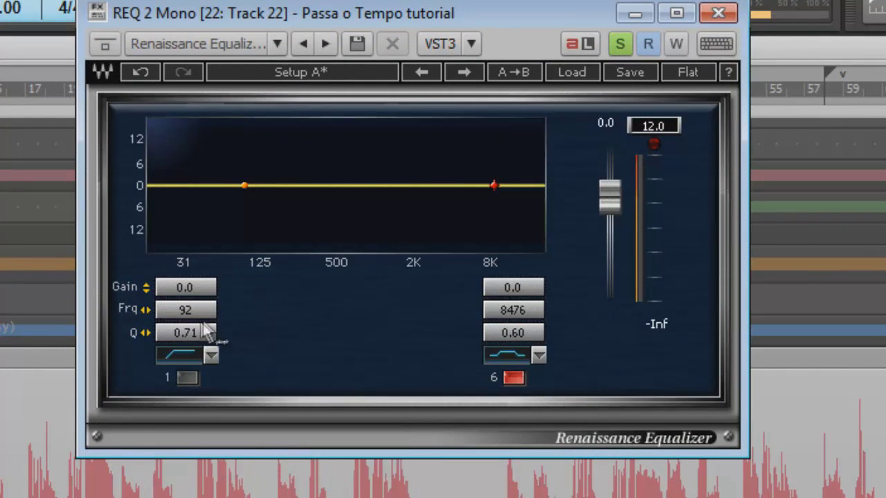
left_click_drag(177, 329, 407, 328)
left_click(191, 376)
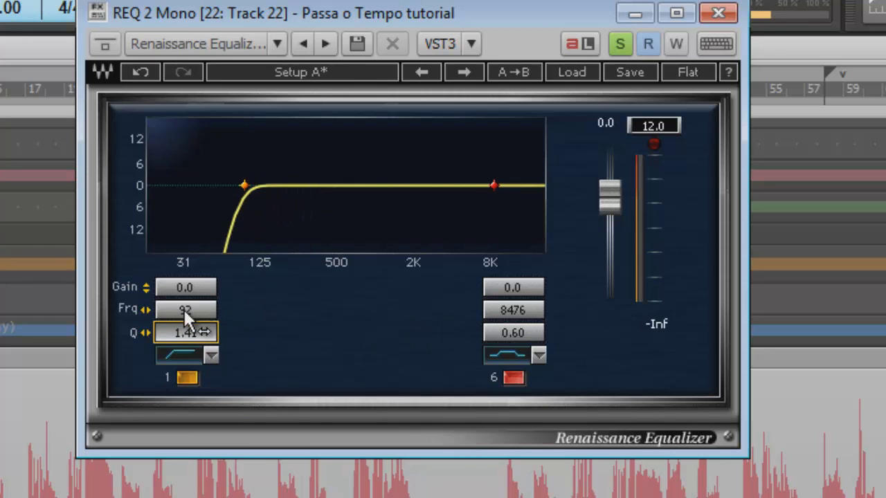
Set the REQ 2 Mono high-pass frequency to 80 Hz, check it in playback, and clear the equalizer from Track 22's effects bin.
left_click_drag(185, 312, 165, 312)
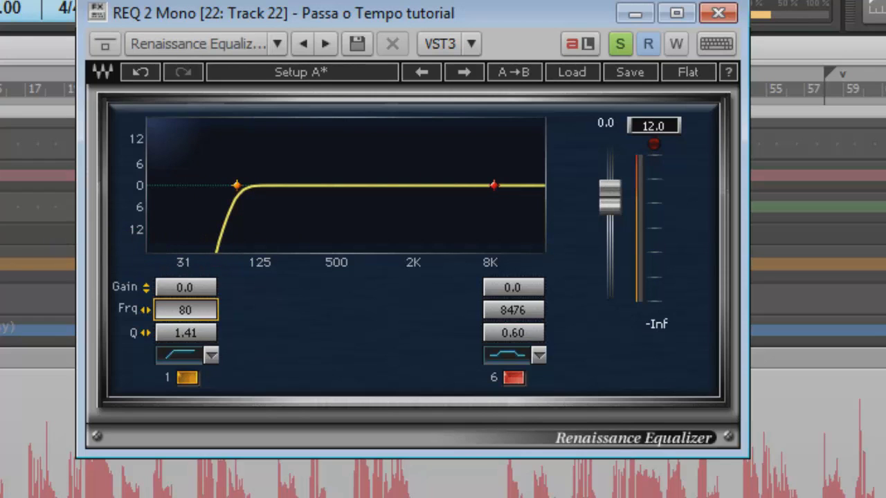
key("space")
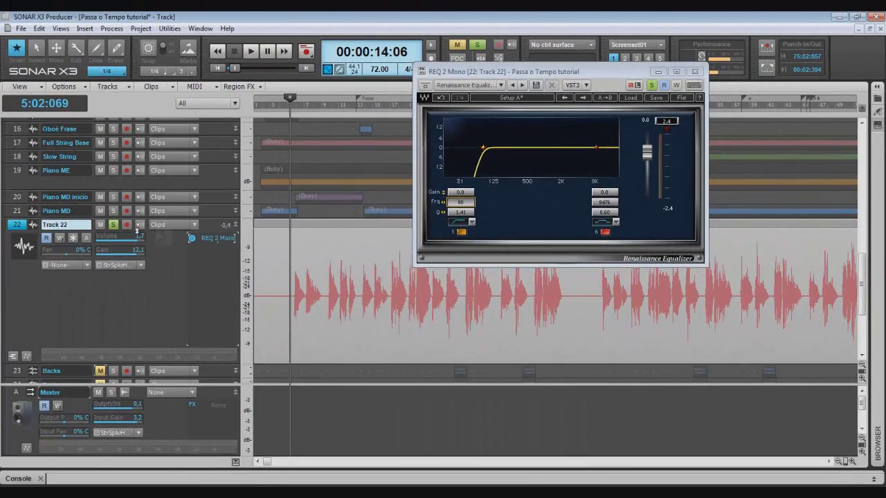
left_click(207, 44)
left_click(456, 286)
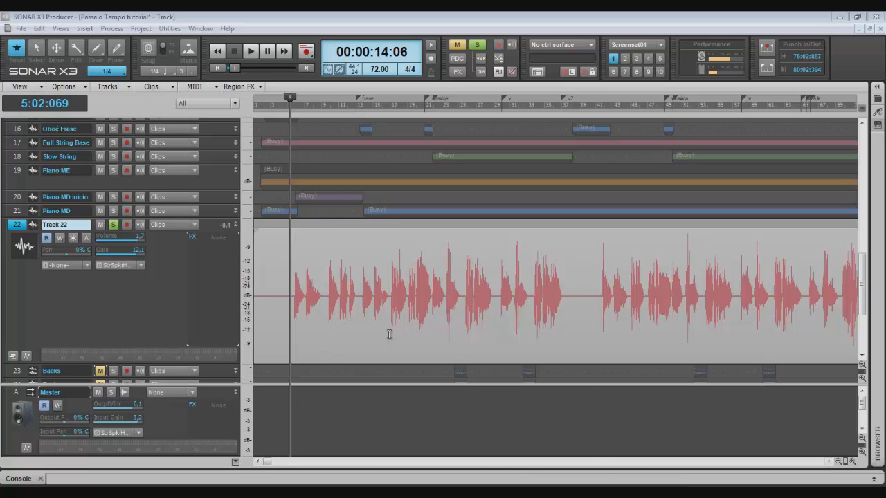
Create a Melodyne Region FX on the Track 22 clip, and close the Melodyne editor to return to the track view.
right_click(286, 229)
mouse_move(376, 222)
mouse_move(516, 65)
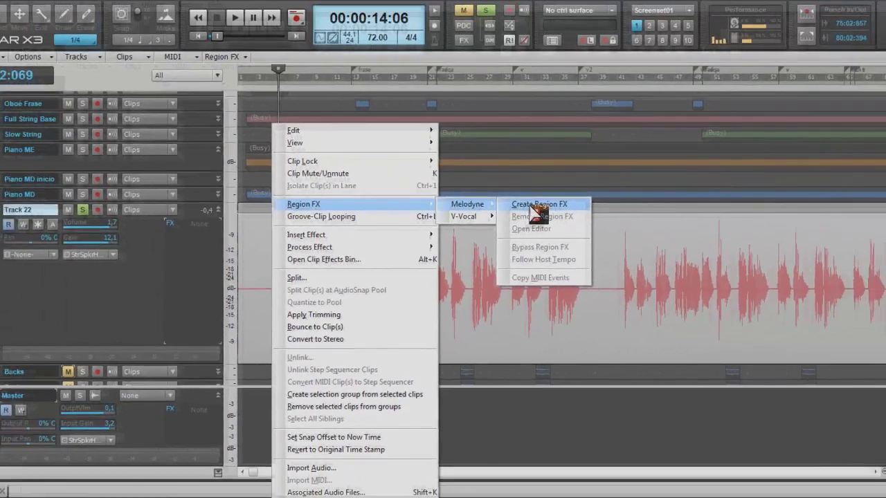
left_click(650, 66)
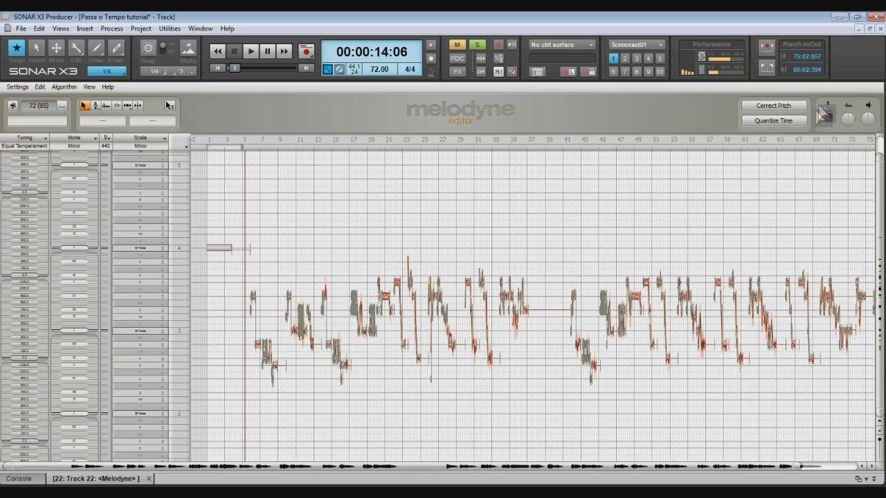
left_click(148, 478)
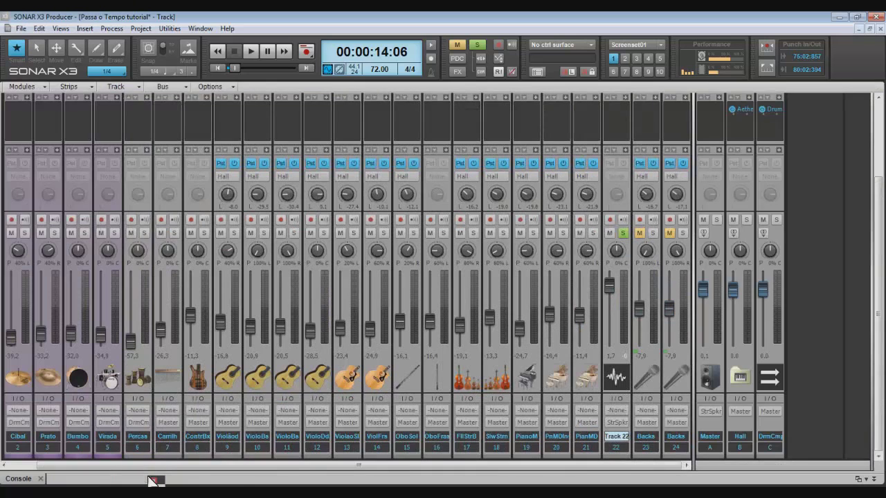
left_click(873, 479)
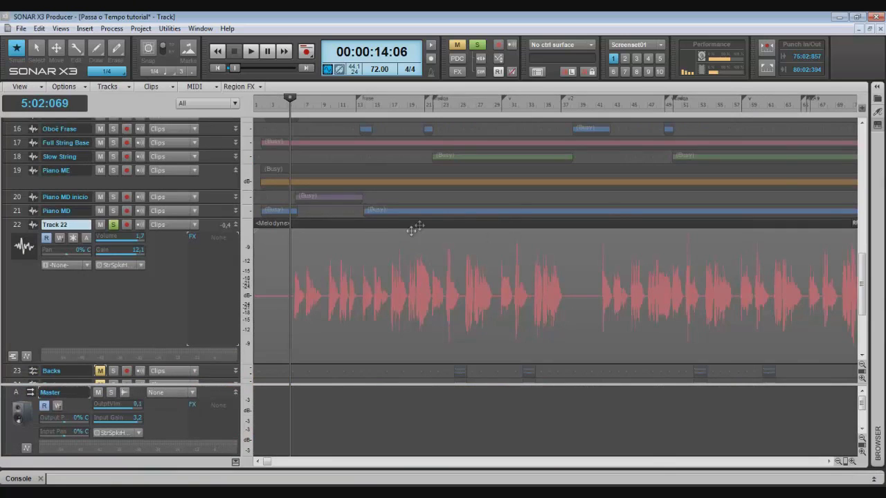
Remove the Melodyne Region FX from the Track 22 clip.
left_click(260, 224)
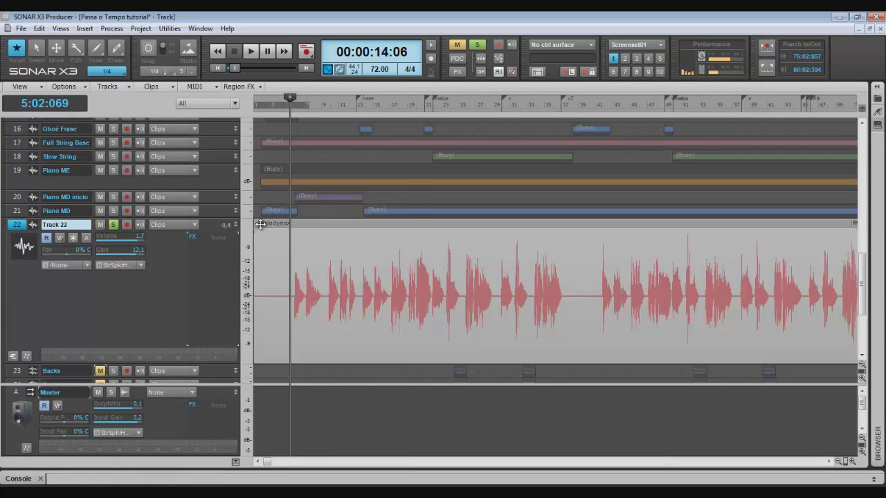
right_click(261, 224)
mouse_move(404, 220)
mouse_move(439, 220)
left_click(502, 232)
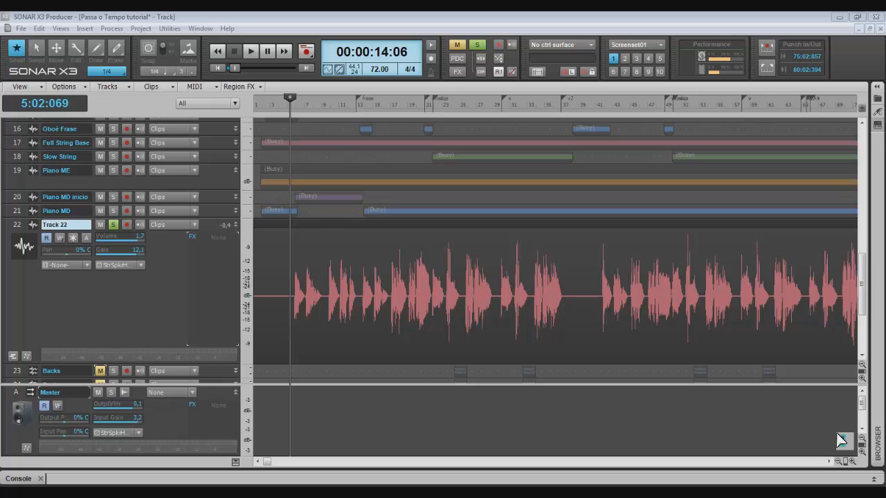
Show Track 22's ProChannel, enable its EQ module, and expand it into the QuadCurve Equalizer editor.
key("i")
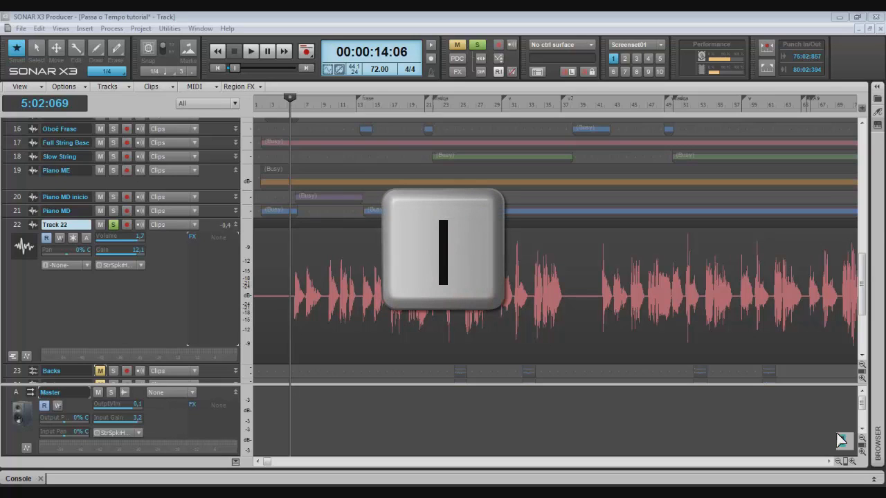
key("i")
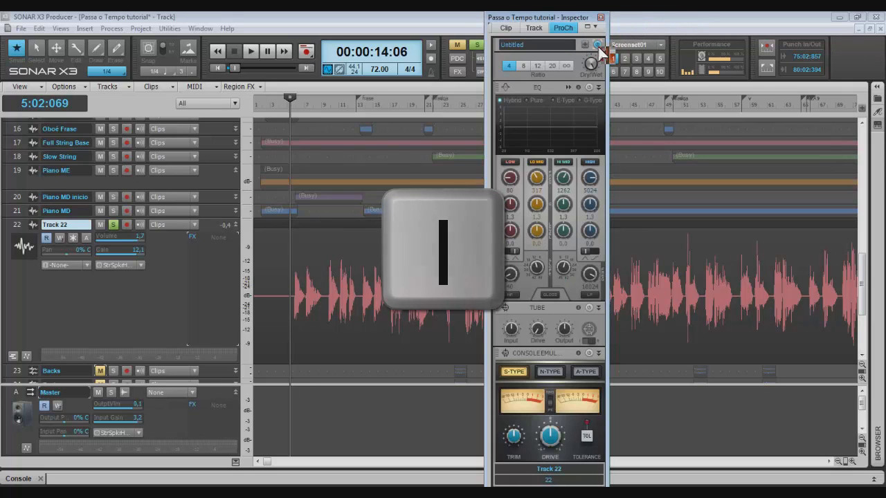
left_click(590, 87)
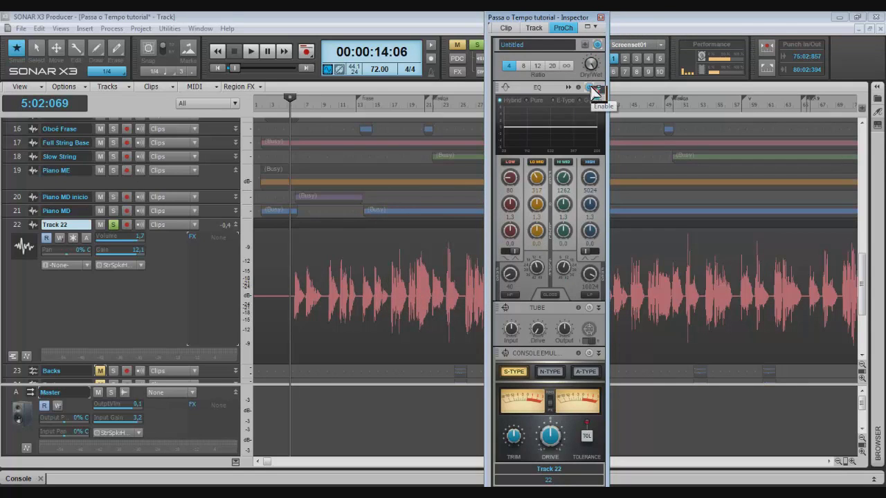
left_click(578, 88)
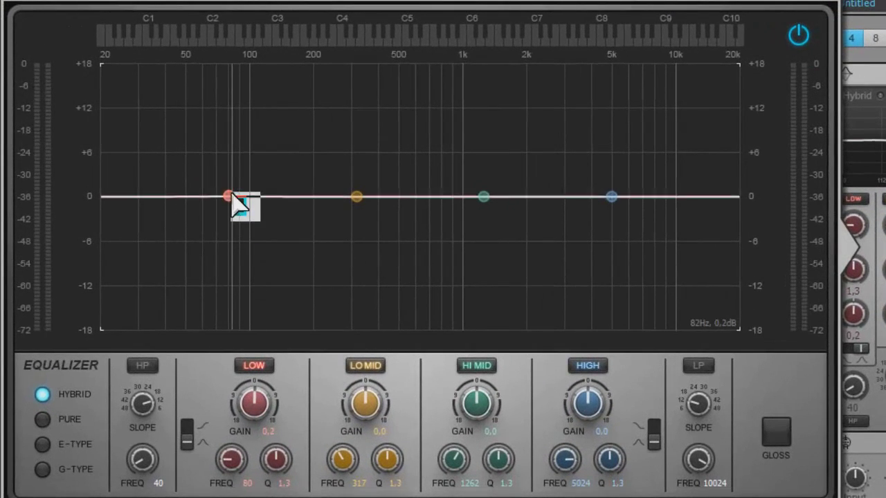
Move the Low band to 90 Hz, raise its Q to 3.3, and reset its gain to 0.
left_click_drag(158, 173, 162, 147)
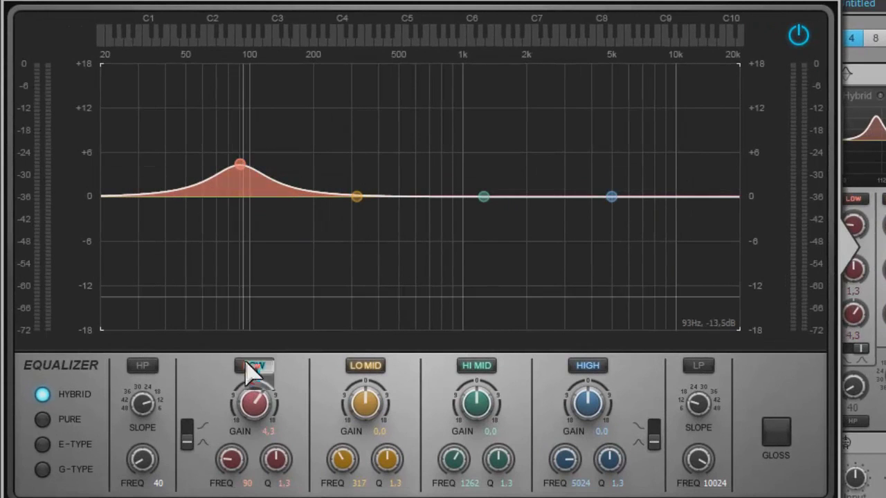
left_click_drag(275, 459, 270, 451)
scroll(253, 400, "up", 1)
double_click(253, 400)
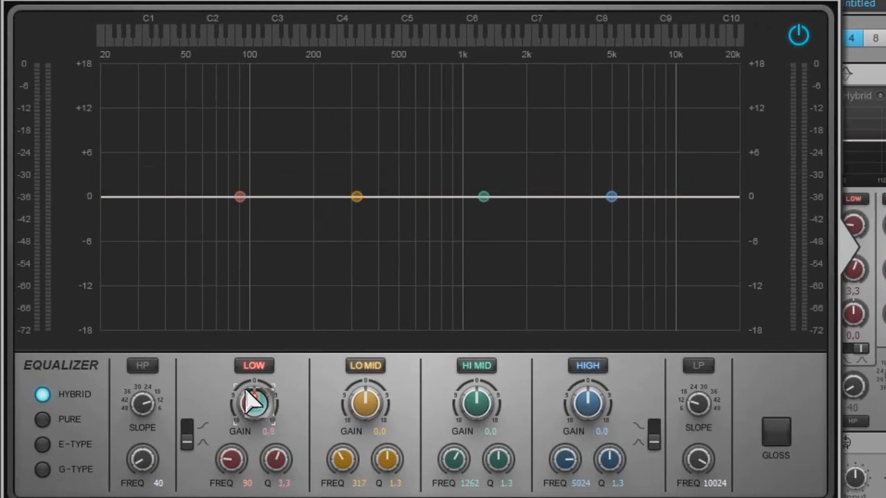
During playback, boost the Low band to 13.2 dB at 107 Hz, and return it to about 0.2 dB at 97 Hz.
left_click_drag(252, 400, 290, 283)
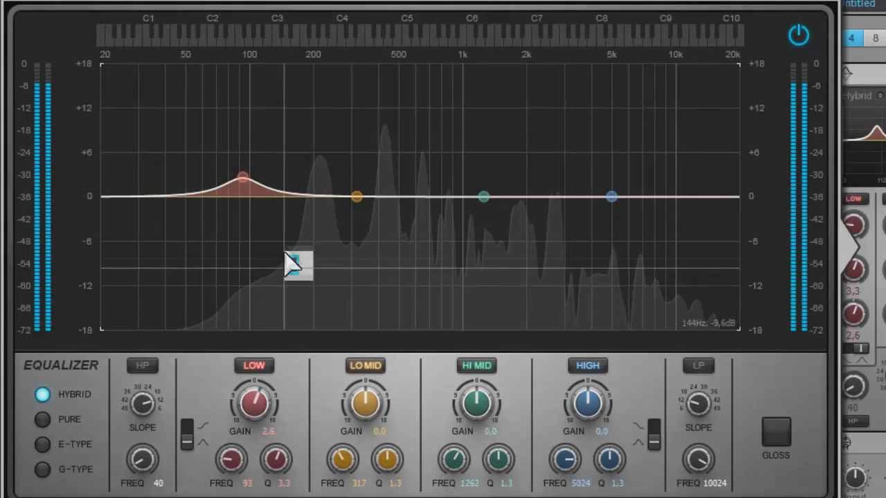
left_click_drag(251, 182, 257, 130)
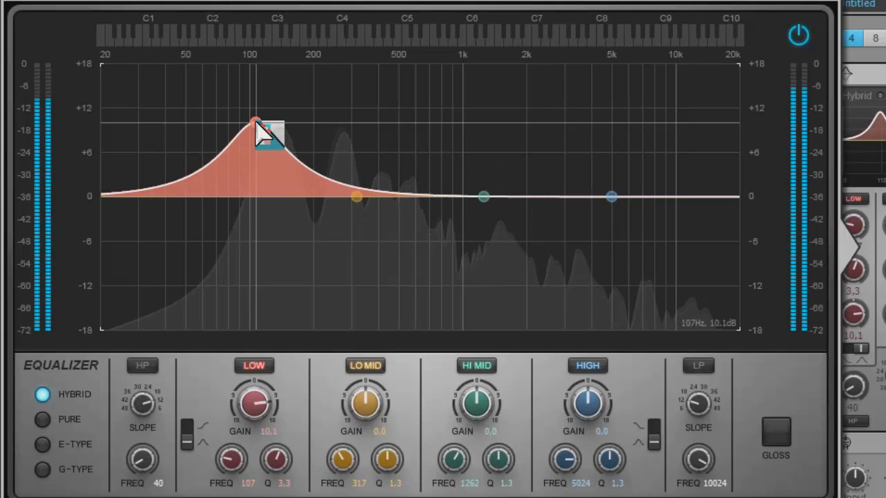
left_click_drag(258, 125, 258, 98)
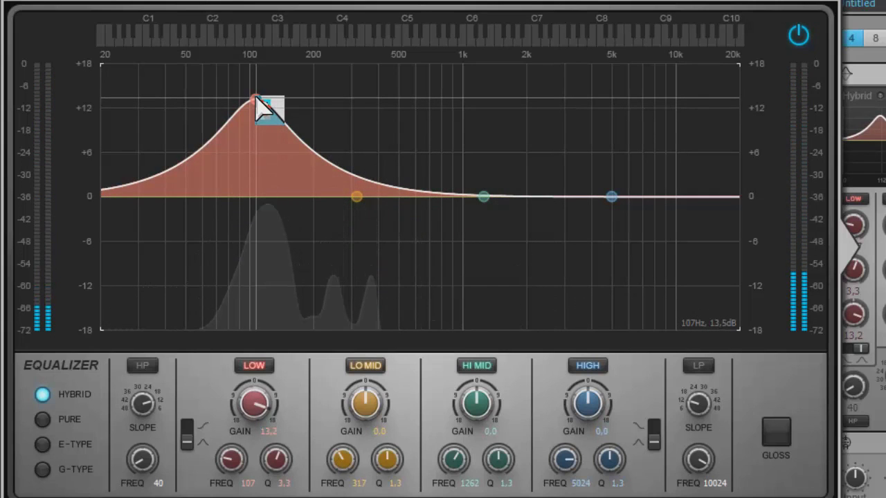
left_click_drag(256, 97, 248, 198)
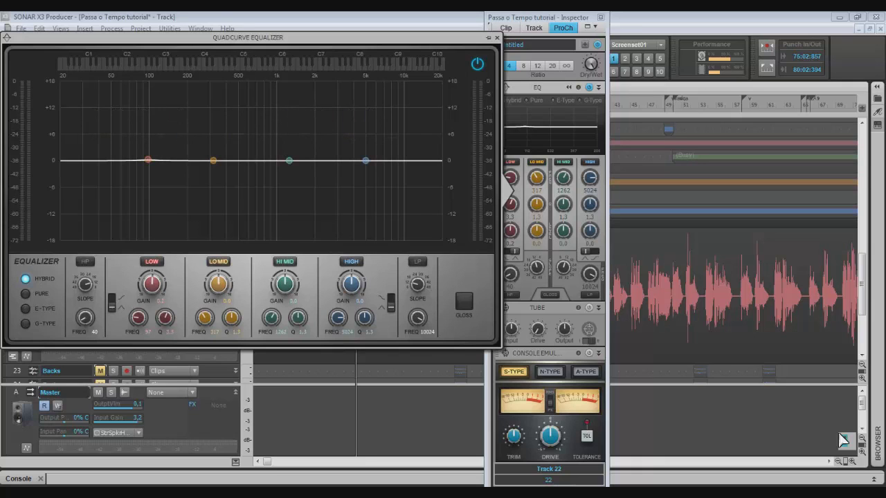
Play the track to inspect its lowest spectrum peak, and boost the Low band 5.2 dB at 201 Hz.
key("space")
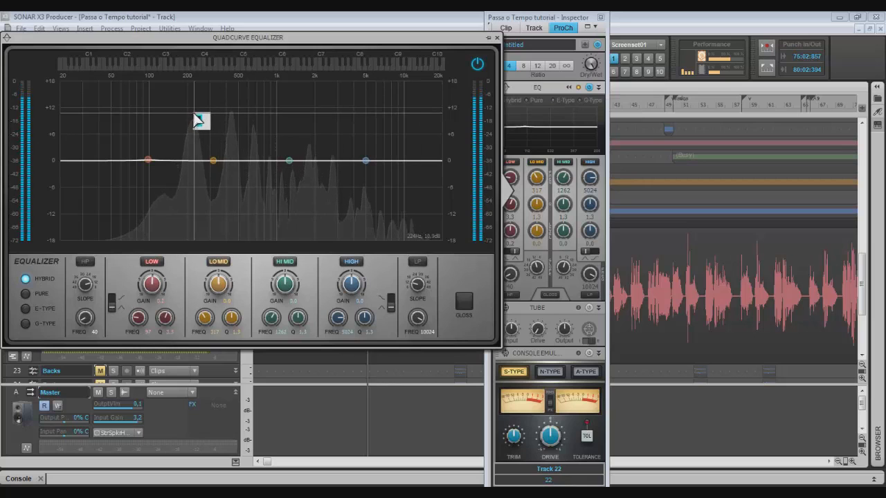
key("space")
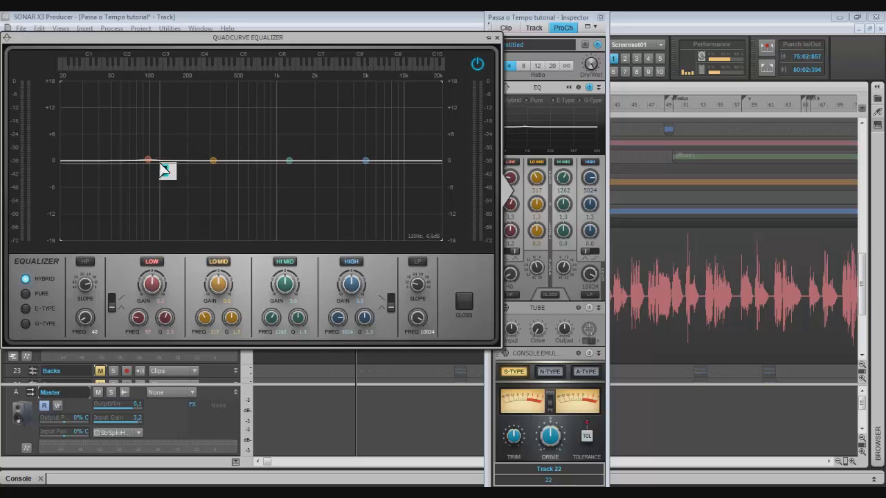
left_click_drag(151, 162, 196, 165)
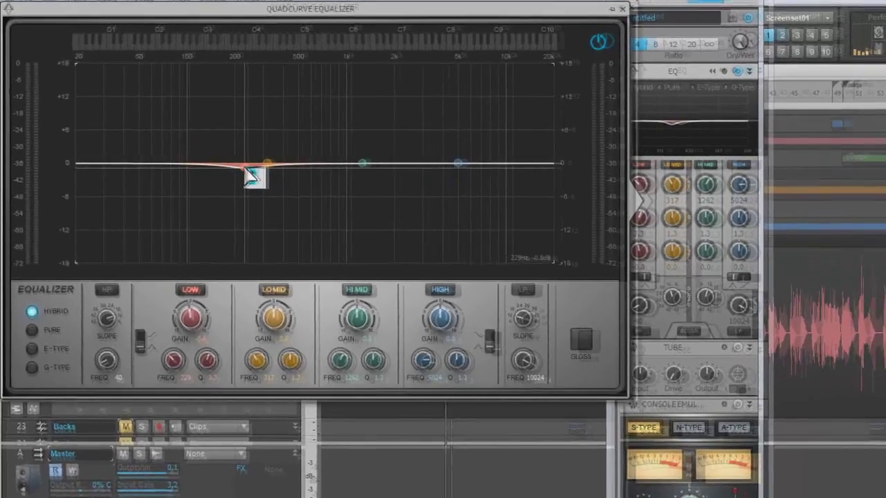
left_click_drag(247, 171, 246, 154)
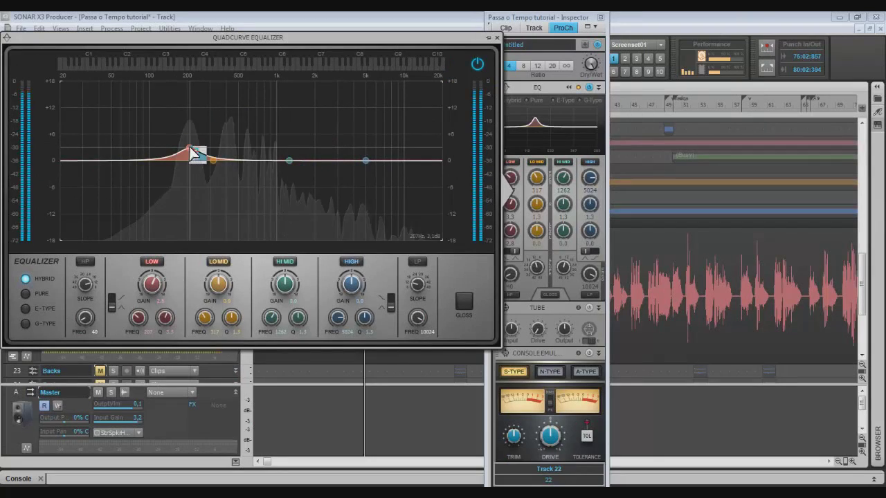
left_click_drag(189, 147, 187, 136)
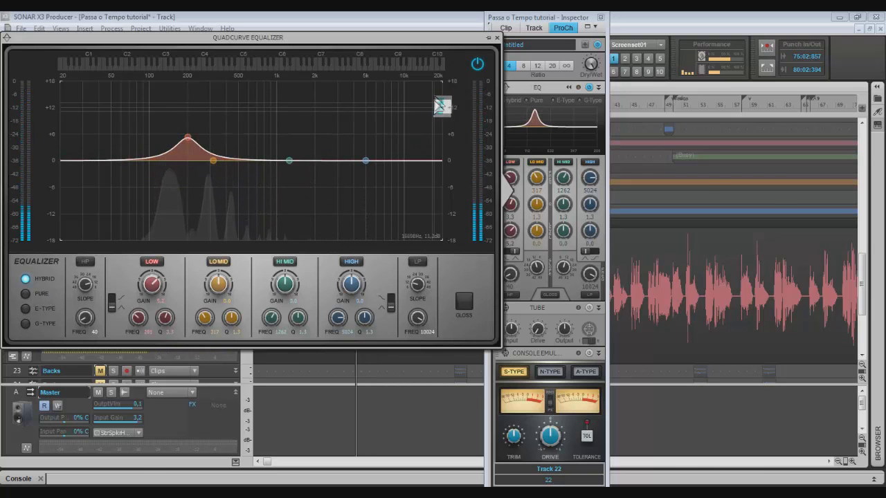
Bypass and re-enable the QuadCurve Equalizer to compare the voice with and without the Low band boost.
left_click(477, 64)
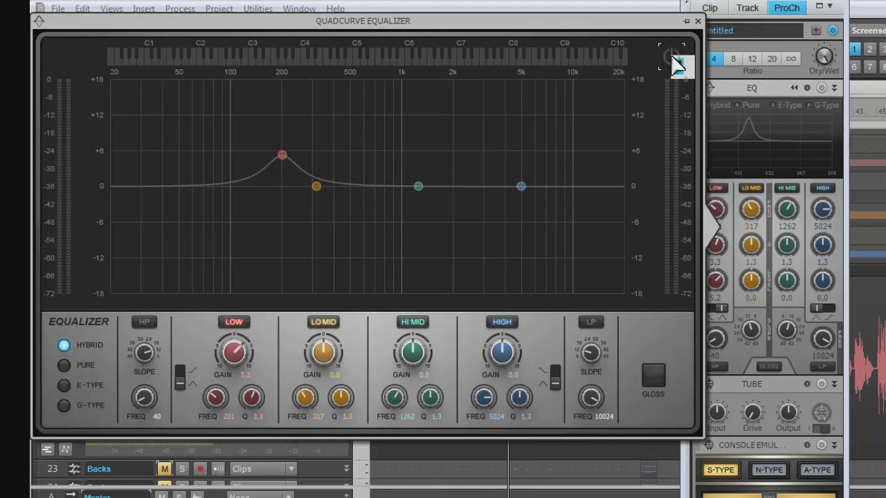
left_click(677, 60)
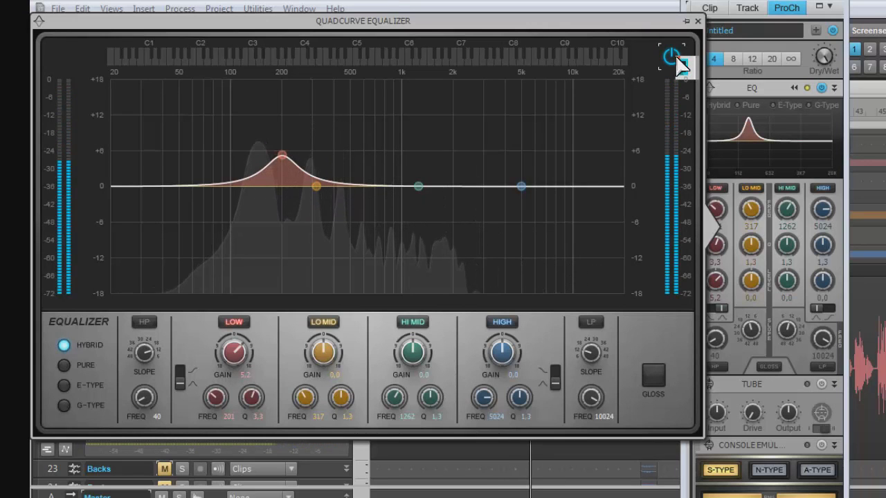
key("space")
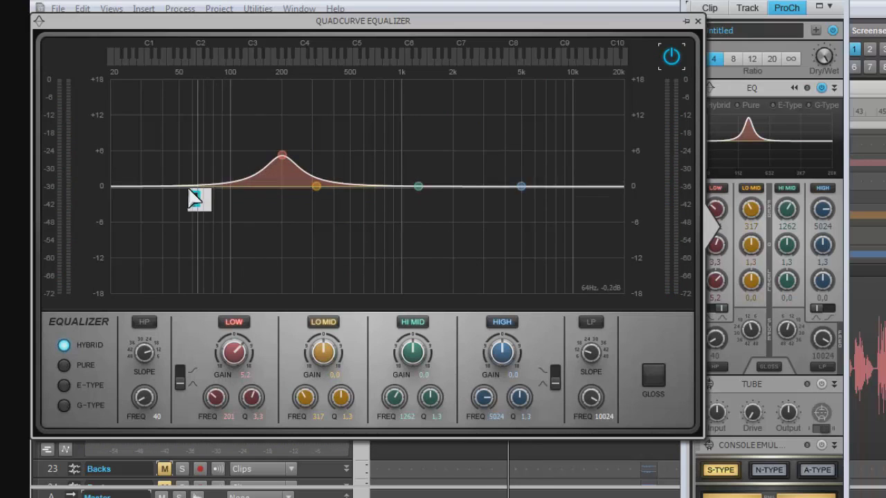
Reduce the Low band boost to 2.8 dB at 197 Hz and close the QuadCurve Equalizer.
left_click_drag(282, 153, 281, 170)
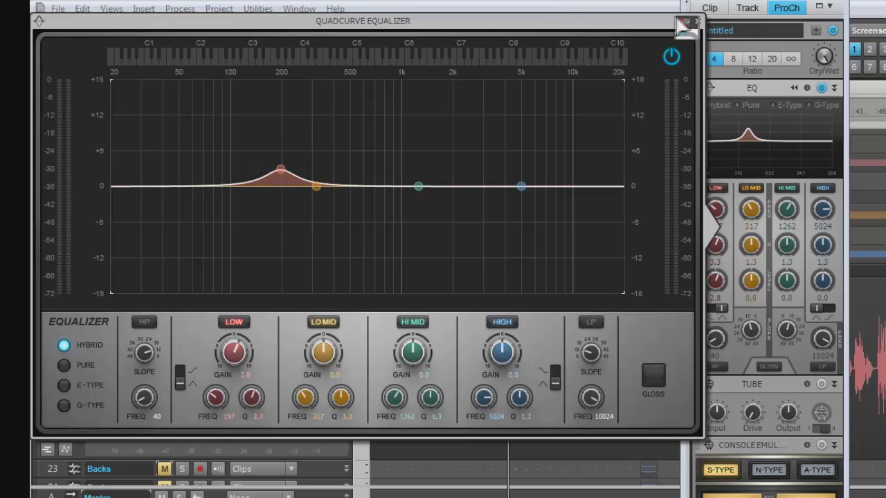
left_click(697, 20)
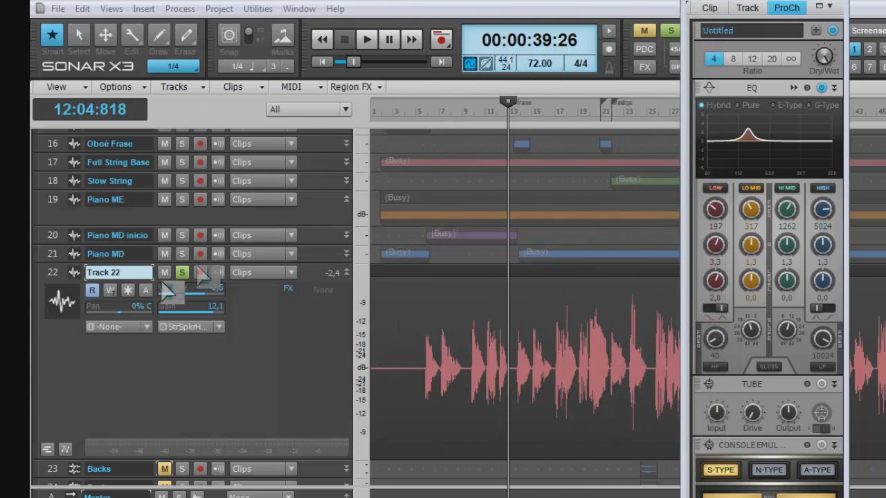
Play Track 22 within the full mix at a volume of -6.5, and raise the soloed track's volume to -0.4.
key("space")
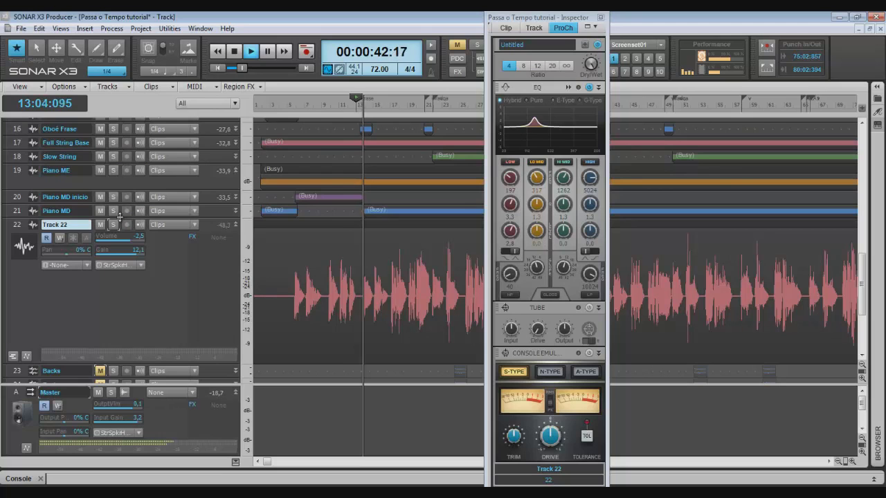
left_click_drag(129, 241, 131, 242)
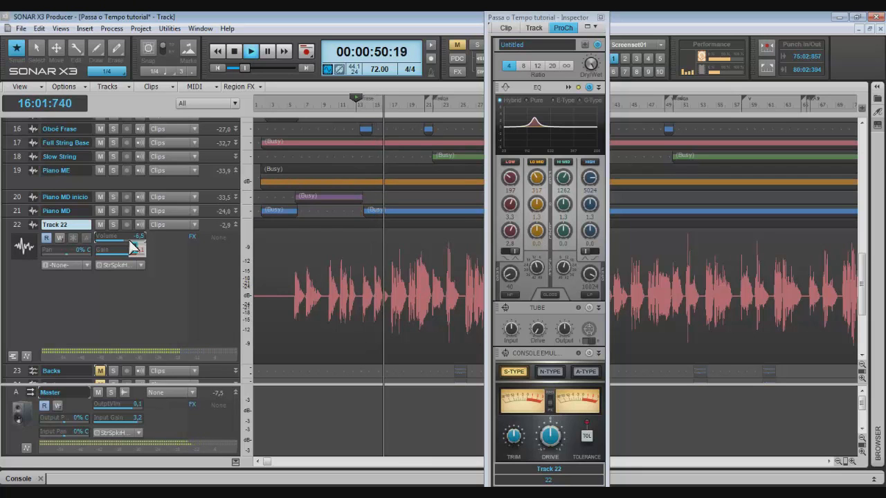
key("space")
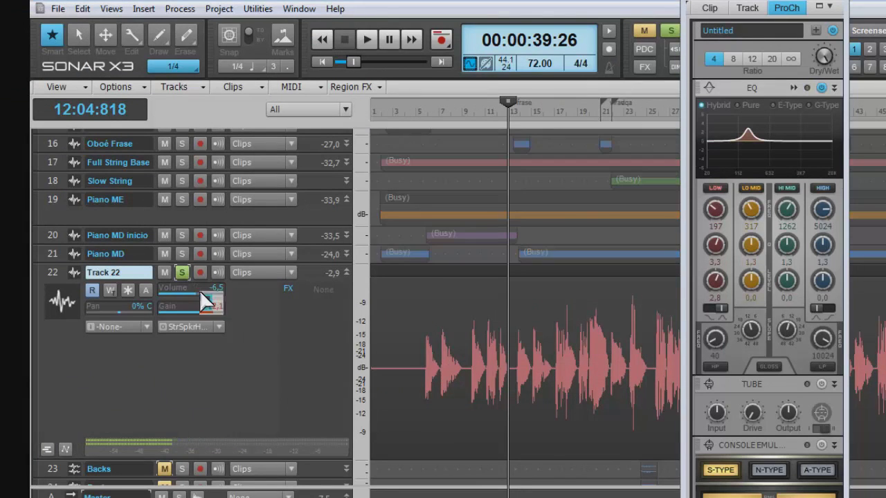
left_click_drag(194, 290, 195, 289)
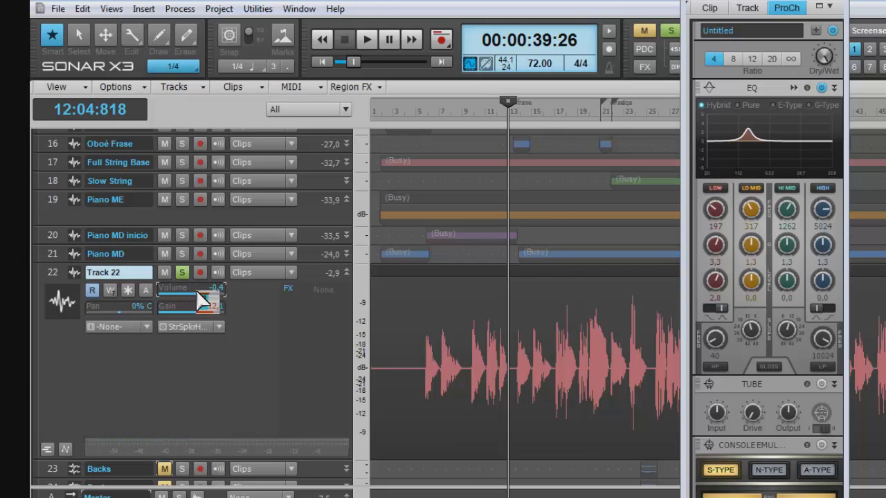
Reopen the expanded QuadCurve Equalizer for Track 22 and turn off its Low band.
left_click(794, 88)
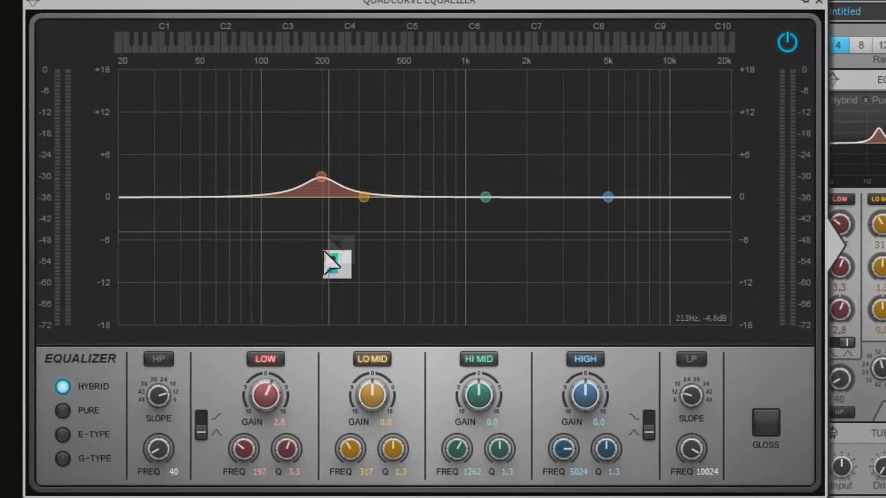
left_click(265, 361)
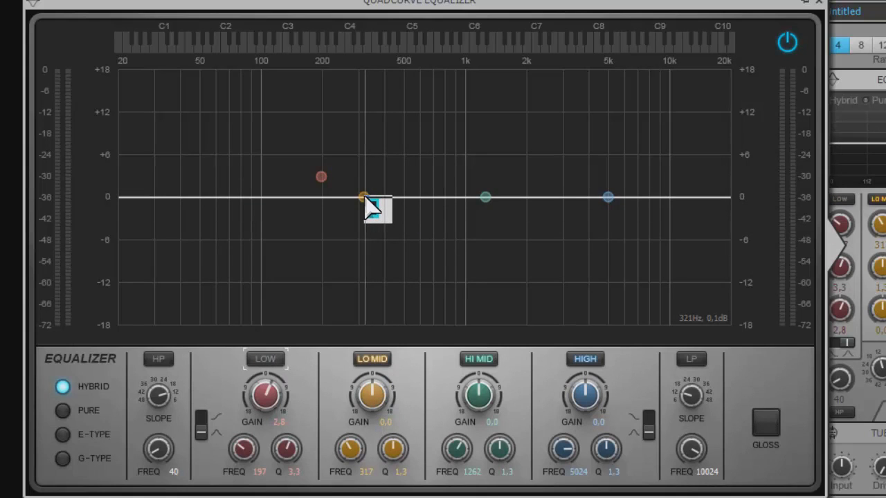
Narrow the Lo Mid band to a Q of 12.1 and boost it 16.6 dB at 303 Hz during playback to expose the resonance.
left_click_drag(364, 198, 344, 152)
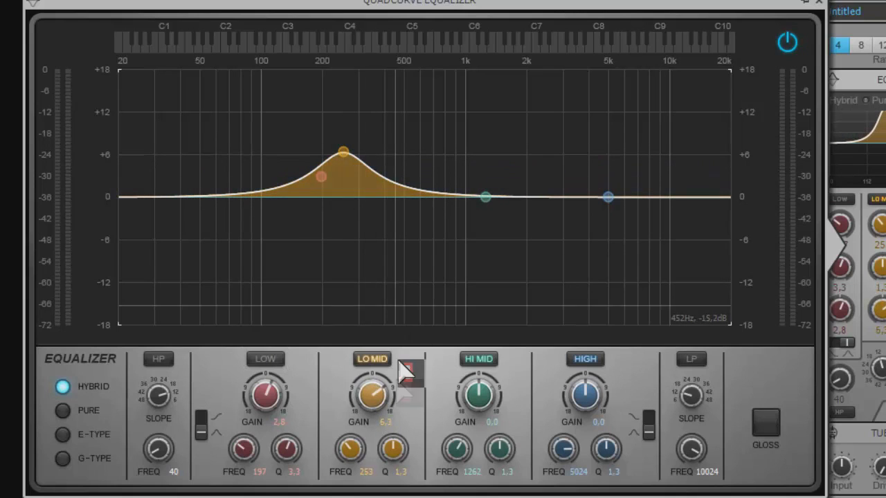
scroll(389, 451, "up", 5)
scroll(390, 453, "up", 5)
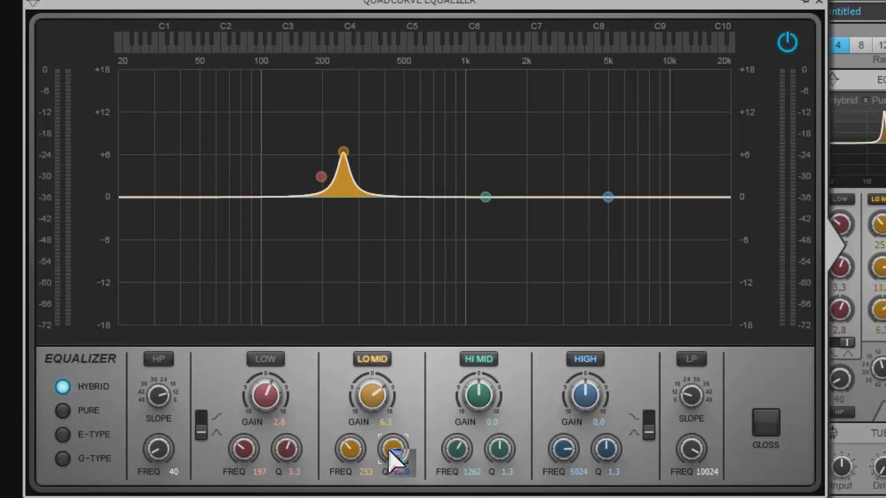
scroll(392, 457, "up", 3)
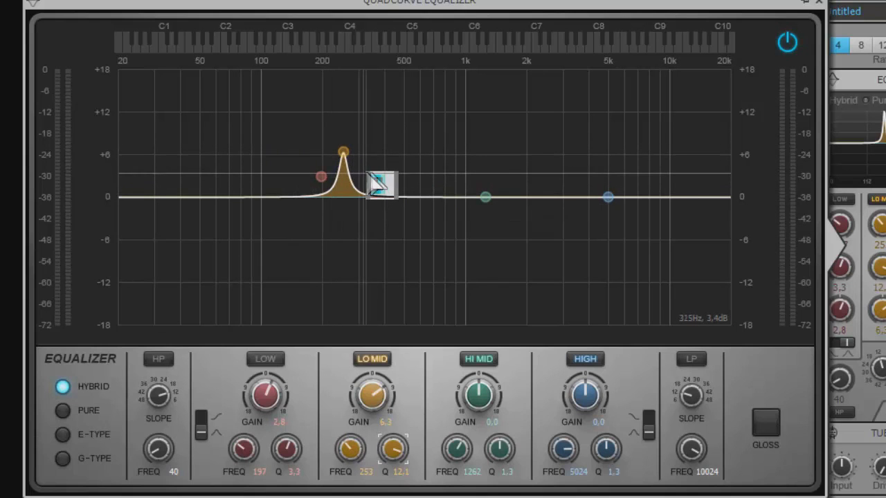
key("space")
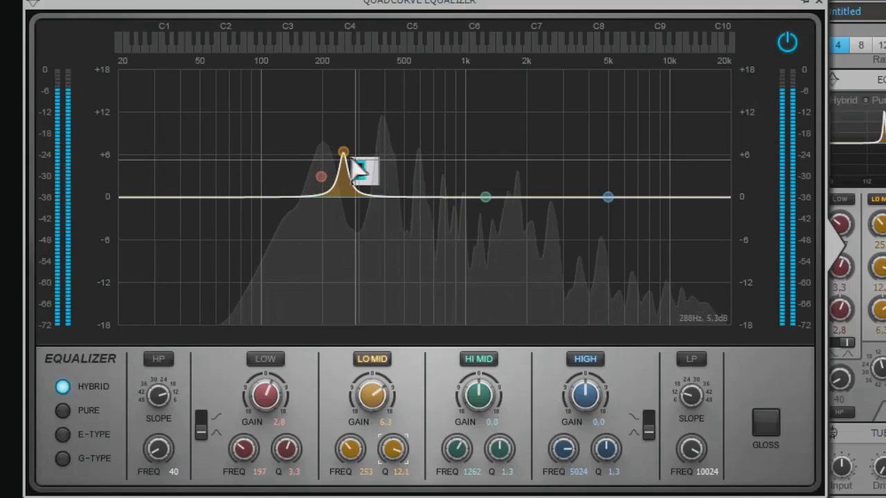
left_click_drag(347, 149, 360, 81)
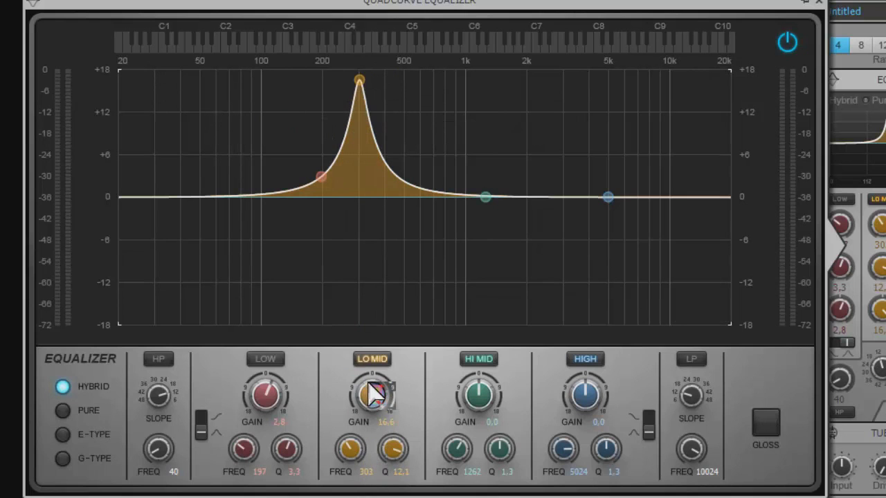
Cut the Lo Mid band to -8.1 dB at 303 Hz and widen it to a Q of 9.2 during playback.
scroll(367, 382, "down", 10)
key("space")
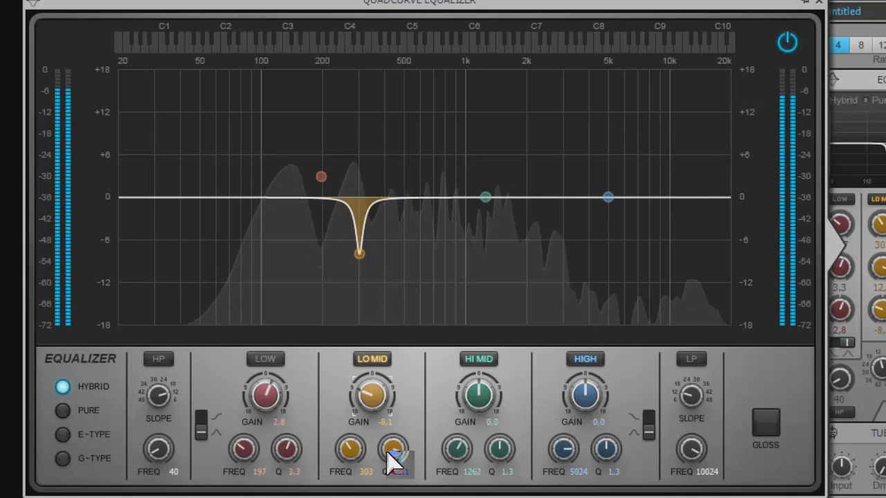
scroll(391, 458, "down", 5)
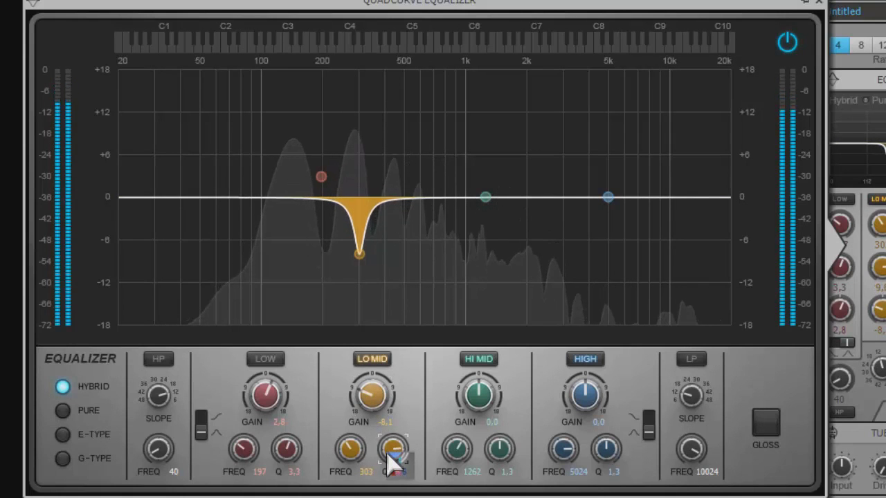
Turn the Low band back on and compare the vocal with the QuadCurve Equalizer bypassed and enabled.
left_click(270, 361)
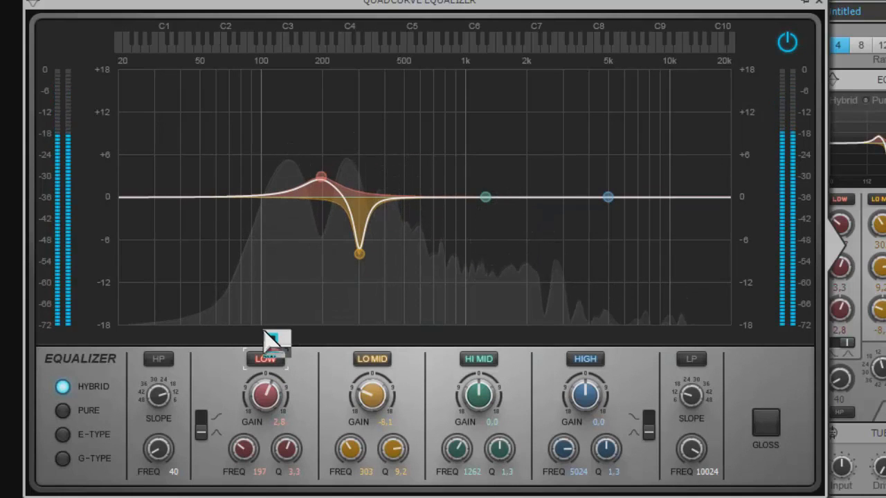
key("space")
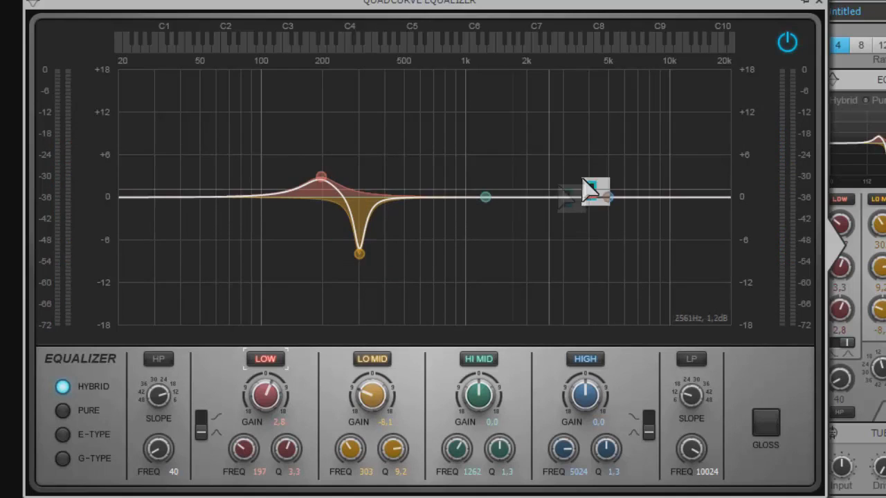
left_click(791, 43)
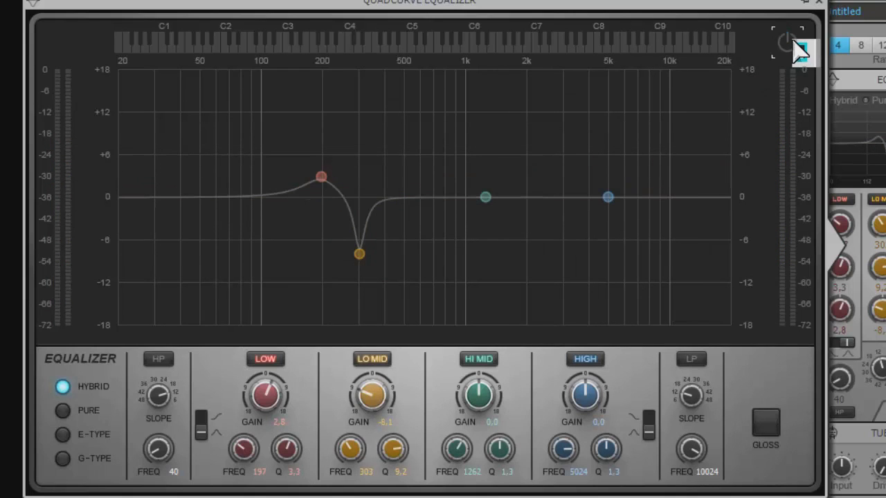
left_click(793, 41)
key("space")
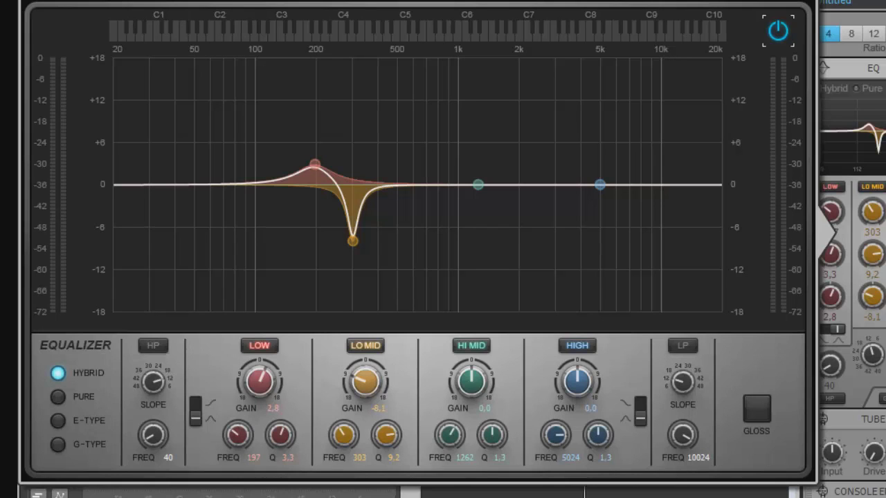
key("space")
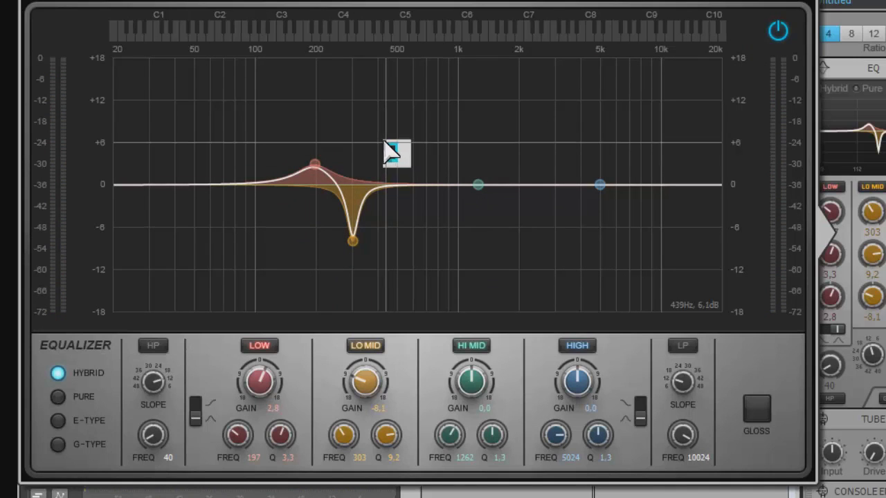
Audition slight Hi Mid boosts of 1.4 dB at 443 Hz and 1.8 dB at 417 Hz, and bring the gain back to 0.3 dB.
left_click_drag(478, 185, 387, 178)
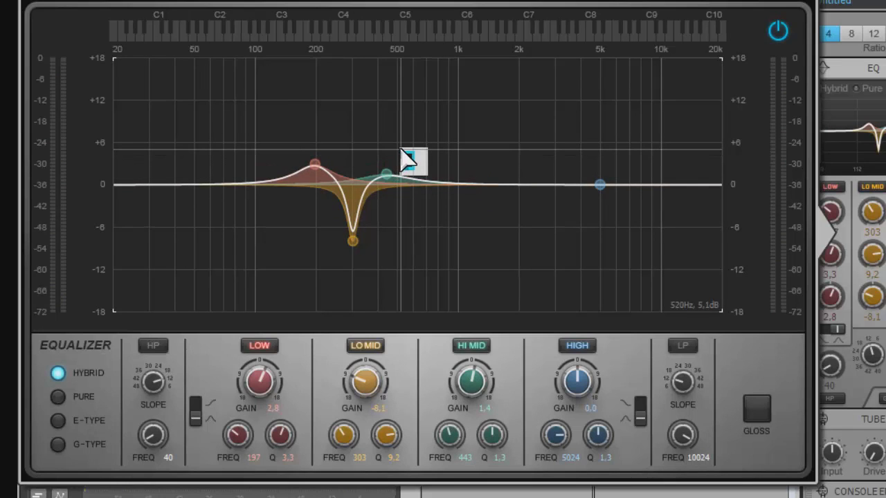
key("space")
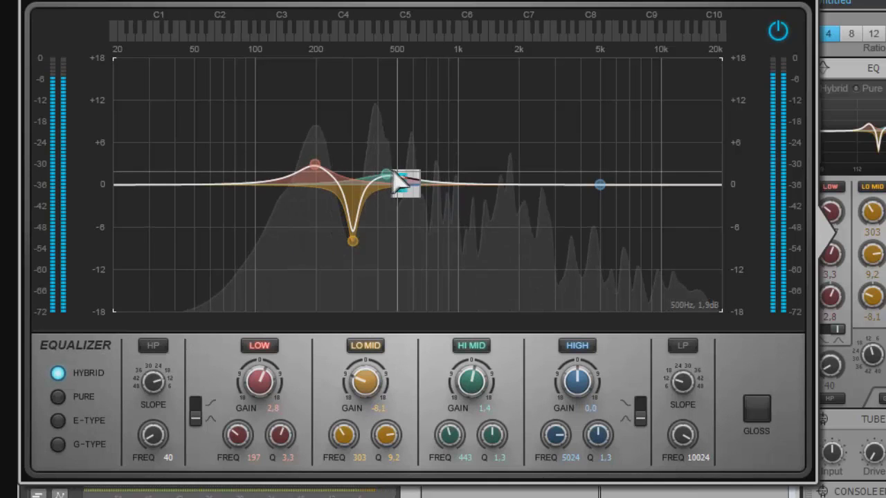
left_click_drag(385, 172, 382, 173)
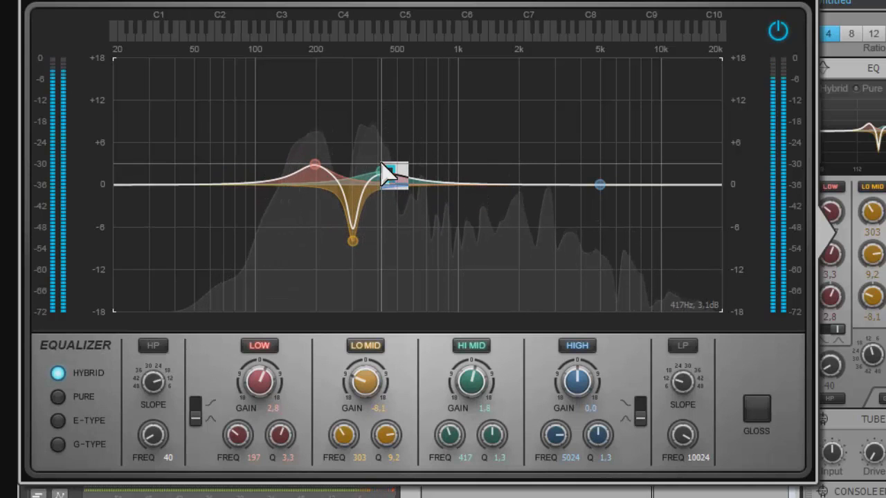
left_click_drag(382, 162, 382, 182)
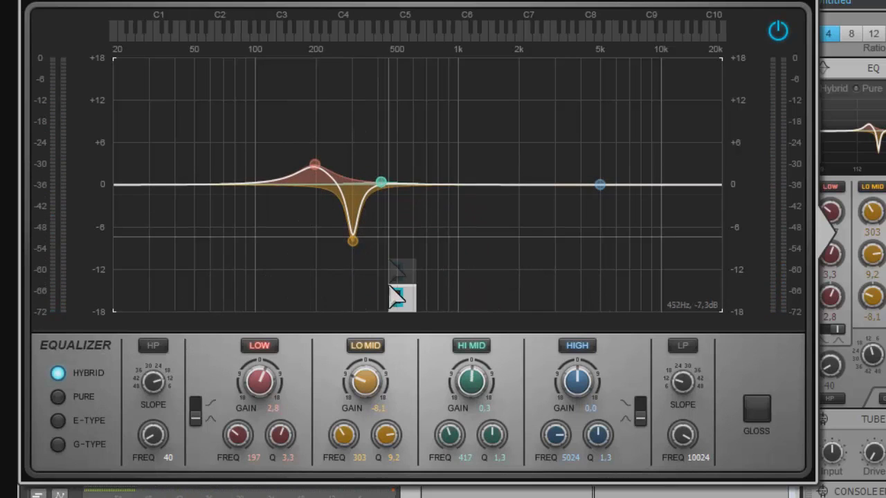
Set the Hi Mid band's Q to 6.8 and audition an 18 dB boost at 1018 Hz.
left_click_drag(449, 434, 449, 415)
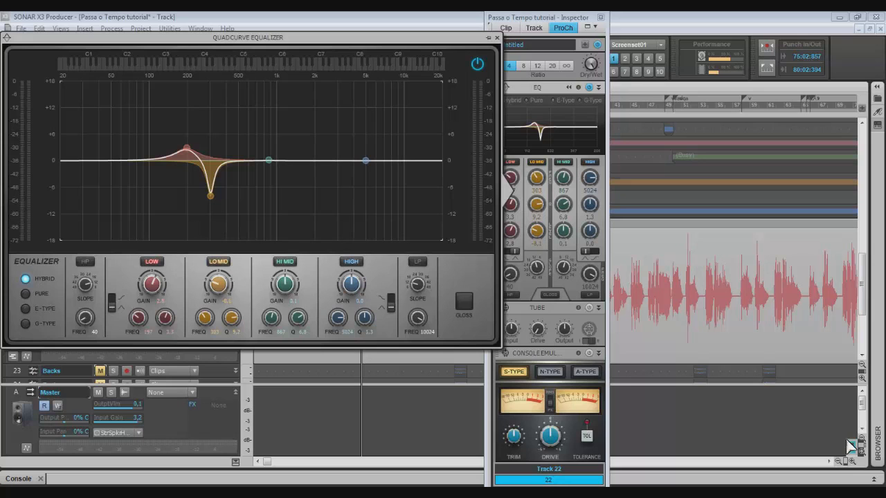
left_click_drag(281, 168, 287, 83)
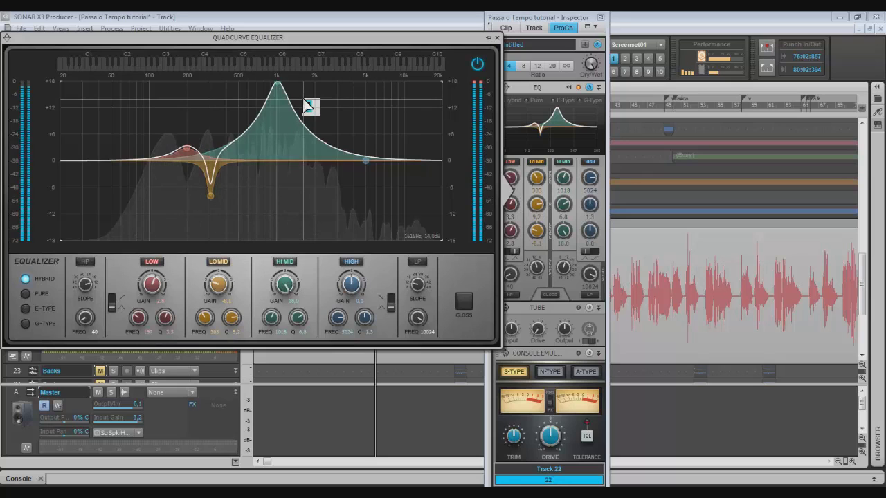
key("space")
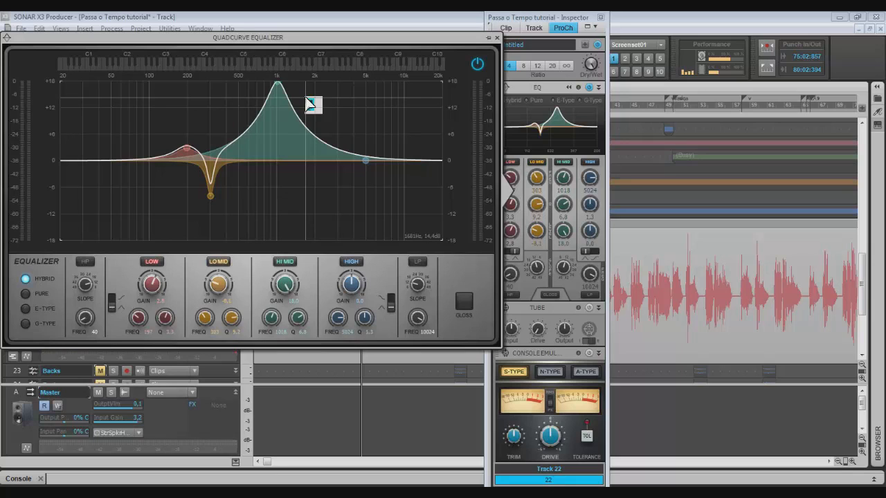
Reduce the Hi Mid boost to 1.9 dB at 885 Hz and compare the vocal with the equalizer bypassed and enabled.
left_click_drag(283, 88, 273, 158)
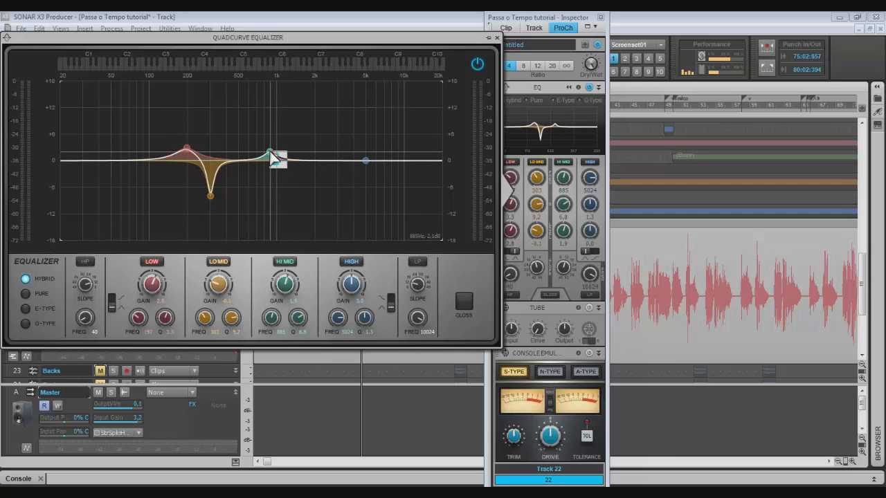
key("space")
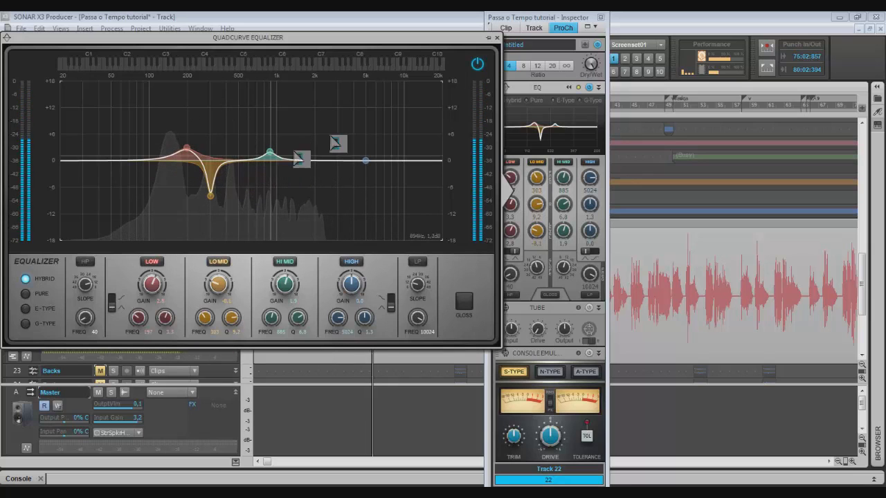
left_click(478, 63)
left_click(478, 64)
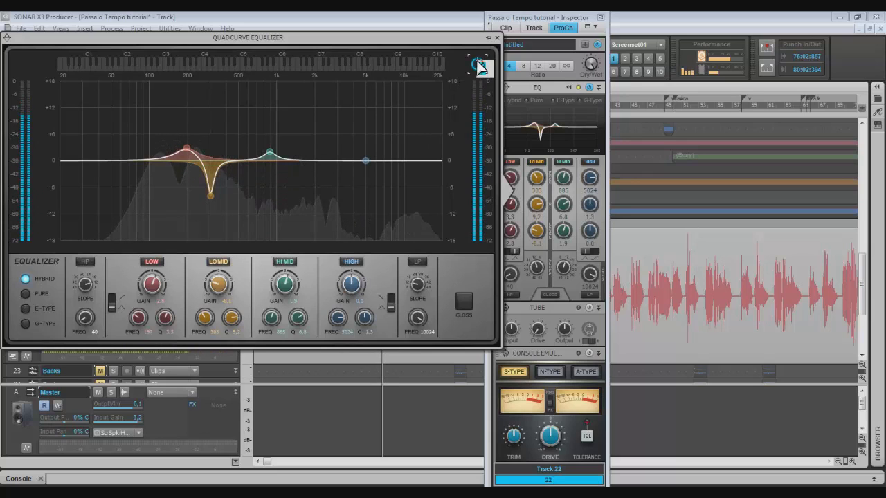
key("space")
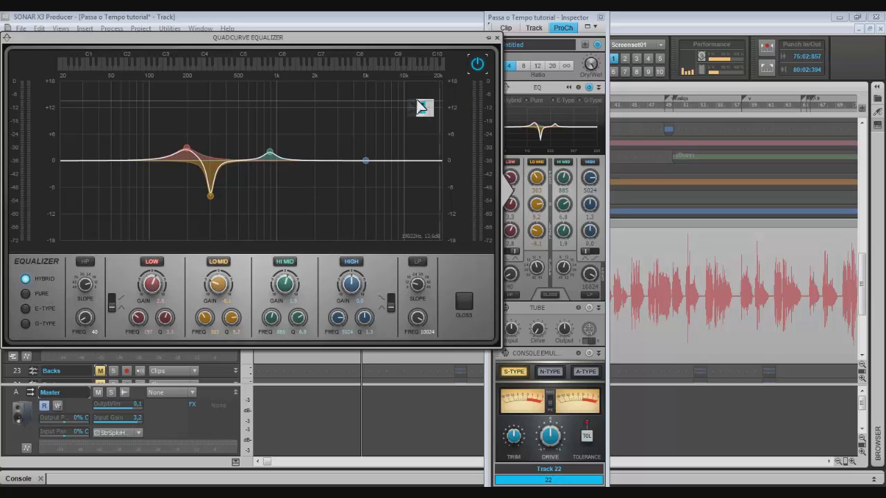
Audition Hi Mid cuts of -4.7 dB at 998 Hz and about -8.5 dB at 949 Hz, and turn the band off.
left_click_drag(274, 152, 279, 182)
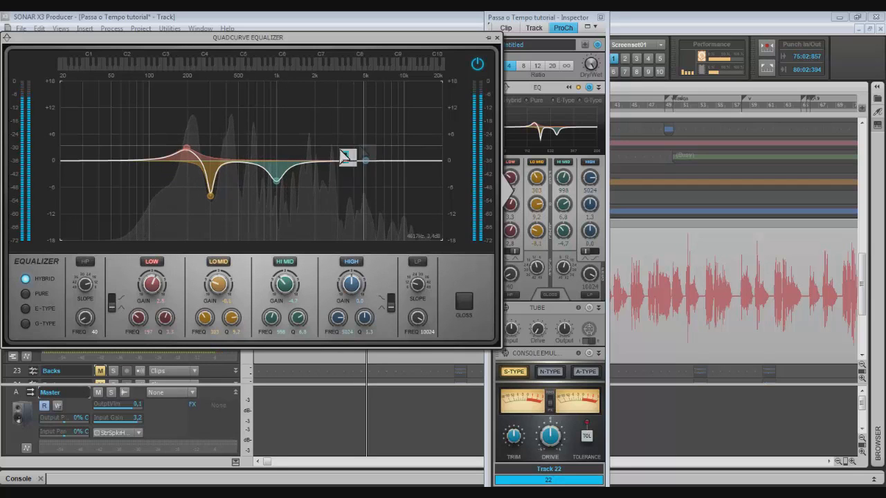
left_click_drag(277, 176, 276, 203)
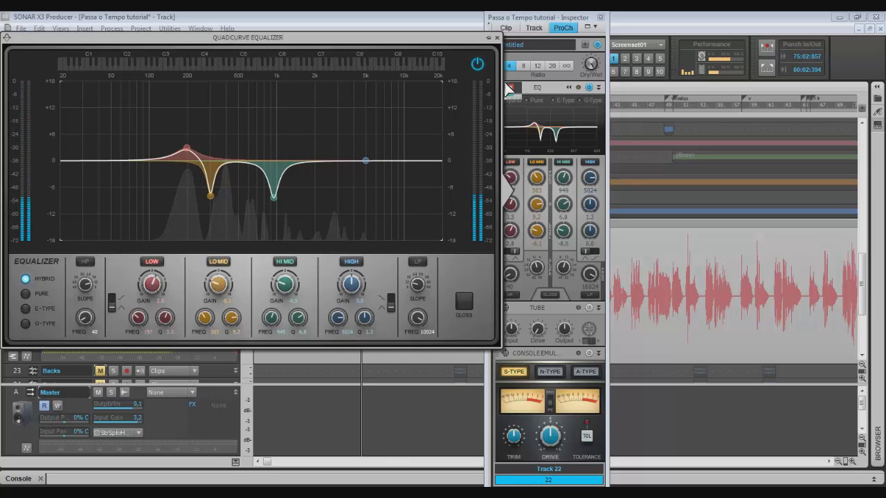
left_click(282, 262)
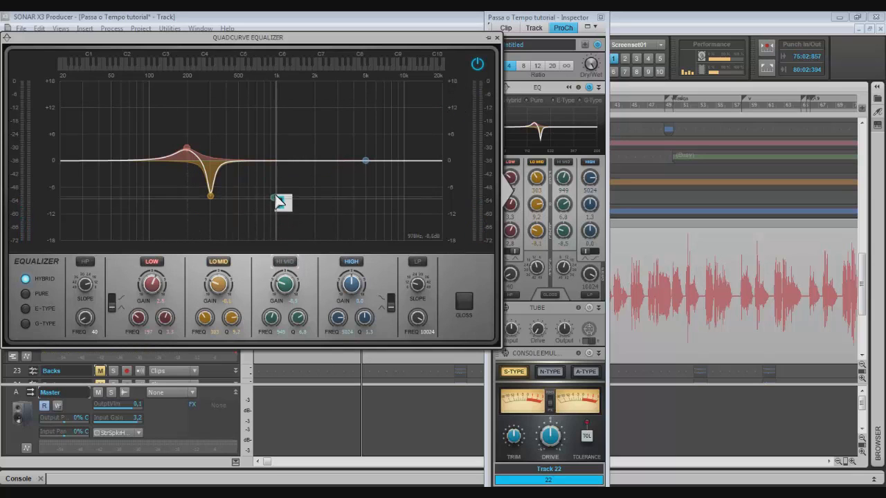
Re-enable the Hi Mid band, audition a slight boost at 1954 Hz during playback, and return its gain to nearly flat.
left_click_drag(274, 197, 281, 162)
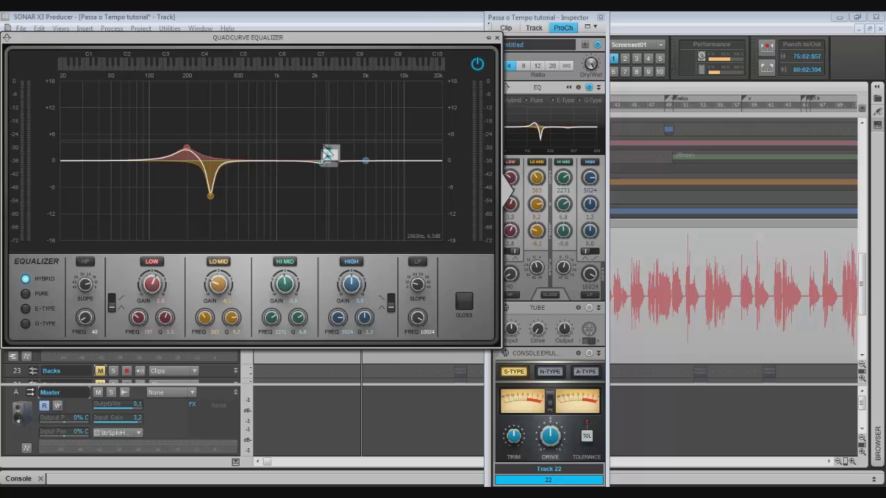
mouse_move(325, 169)
left_mouse_down()
mouse_move(329, 161)
mouse_move(326, 170)
mouse_move(319, 160)
left_mouse_up()
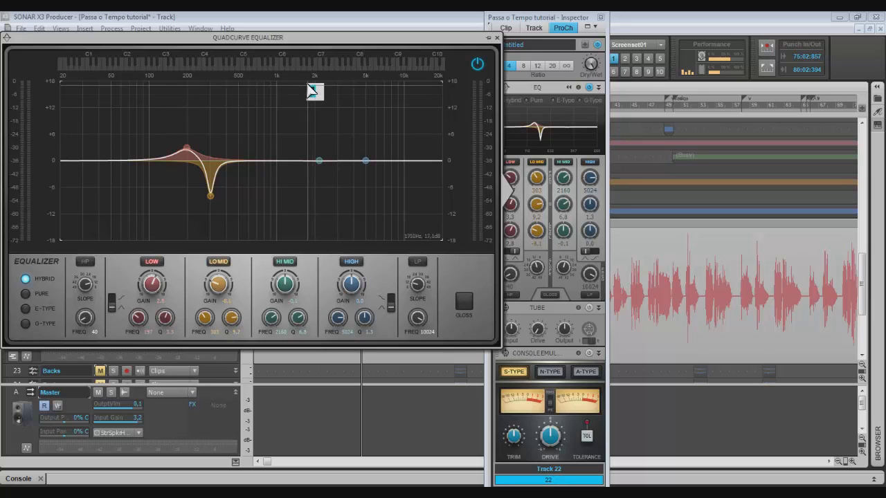
key("space")
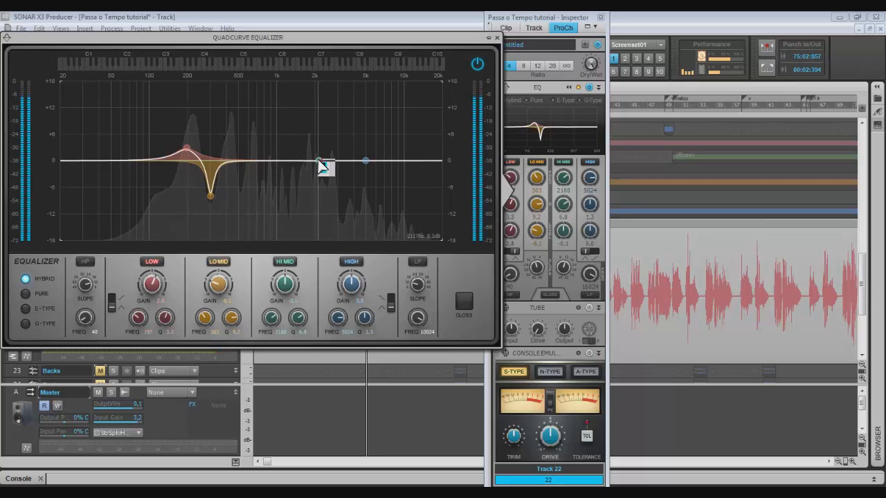
mouse_move(319, 162)
left_mouse_down()
mouse_move(309, 151)
mouse_move(316, 163)
left_mouse_up()
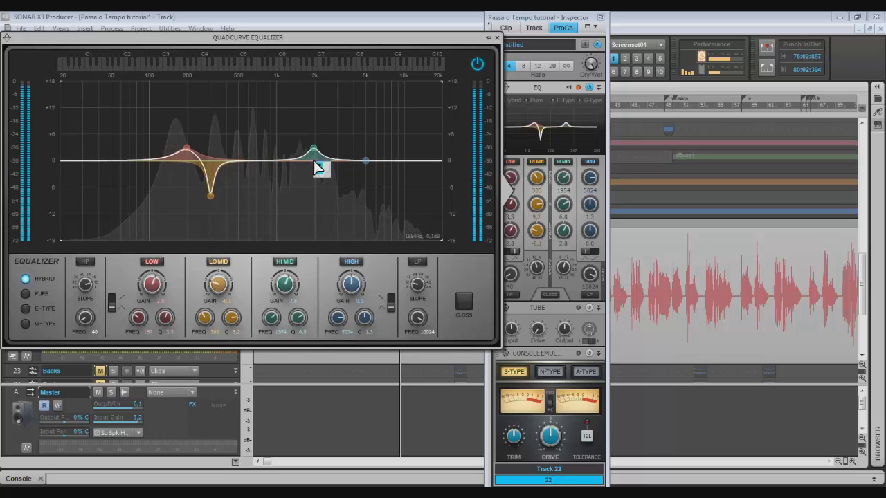
left_click_drag(315, 165, 315, 158)
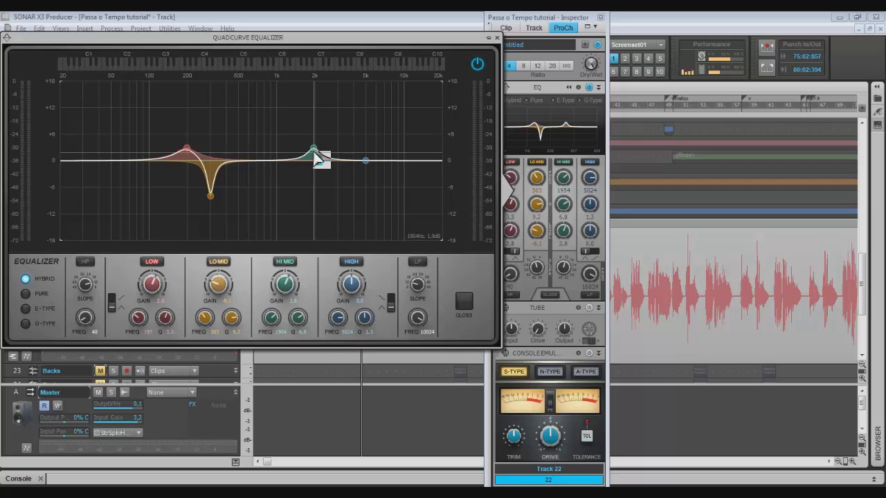
left_click_drag(315, 155, 315, 160)
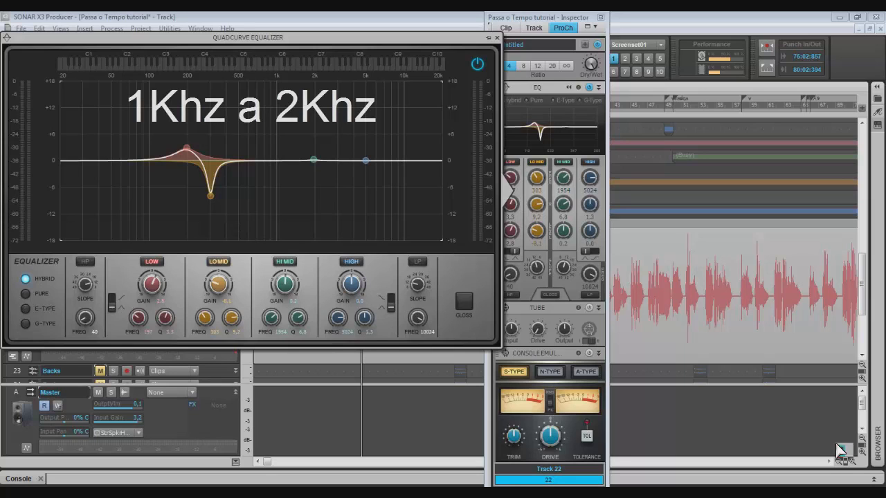
Sweep the Hi Mid band between 1 and 2 kHz with a 17.5 dB boost at 1521 Hz, and cut it to -8 dB at 1321 Hz.
left_click_drag(313, 161, 294, 176)
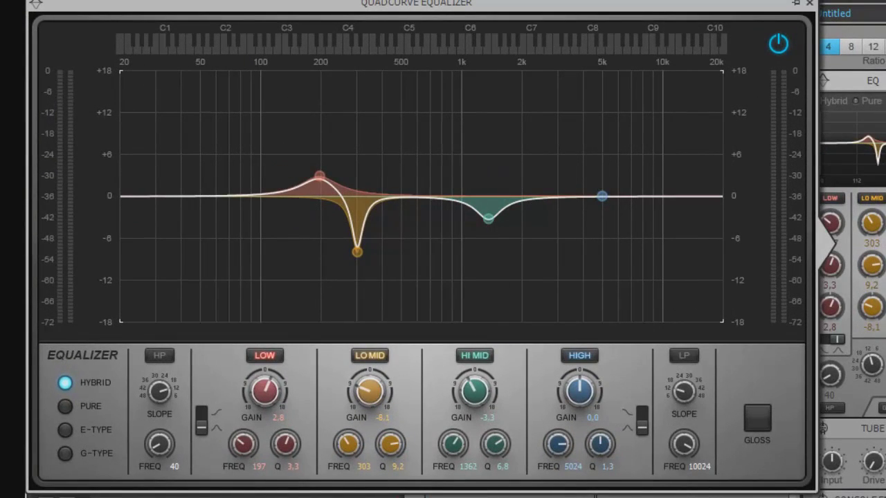
double_click(491, 218)
double_click(490, 220)
left_click_drag(491, 220, 499, 74)
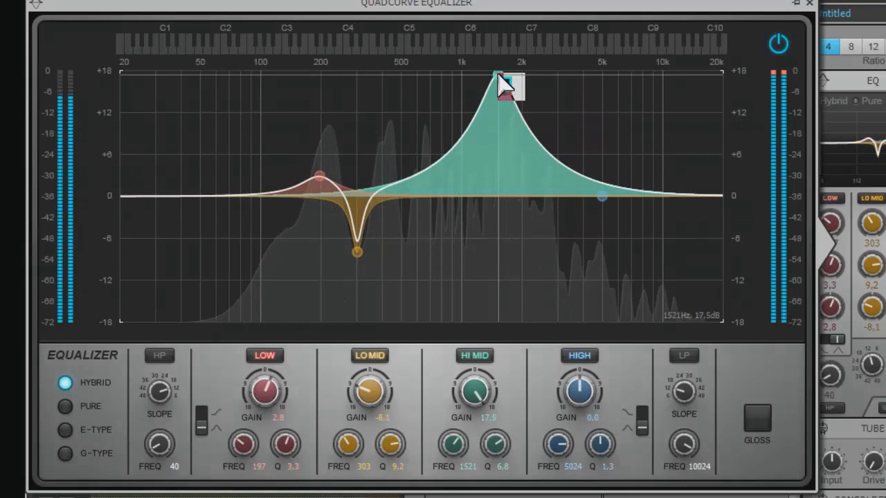
left_click_drag(506, 83, 490, 257)
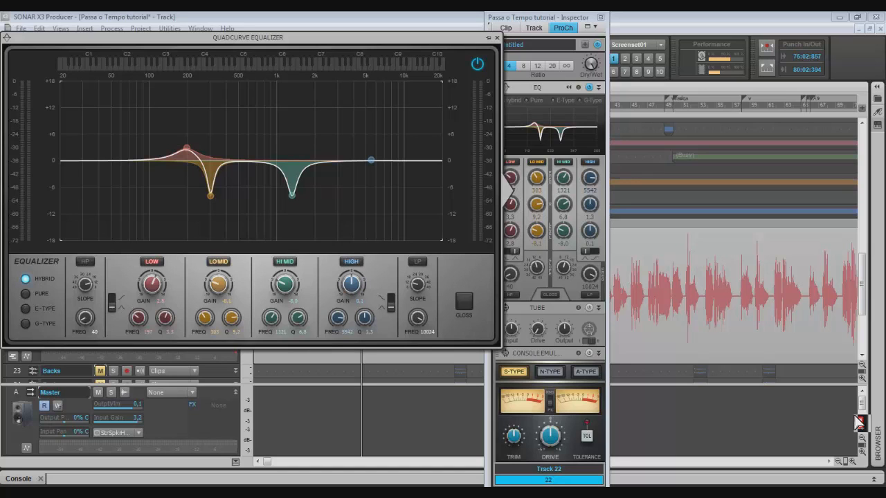
Audition a High band boost of 14.6 dB at 5542 Hz during playback and narrow its Q to 6.1.
key("space")
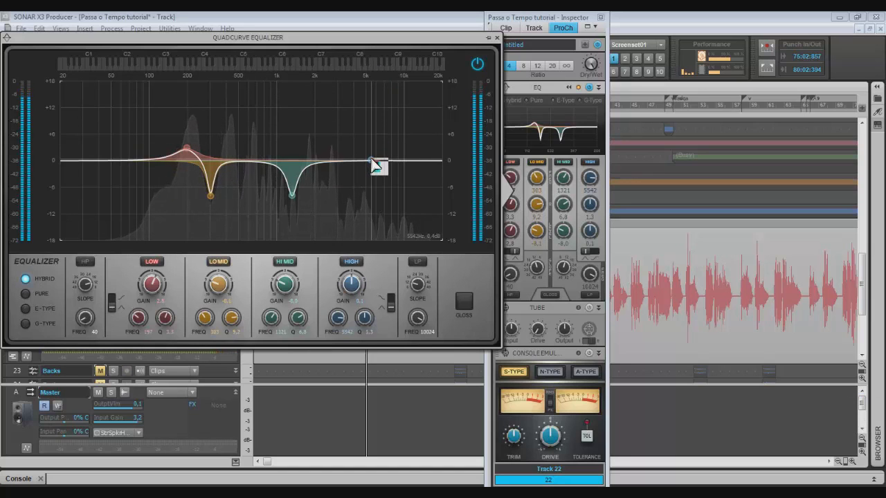
left_click_drag(372, 161, 369, 138)
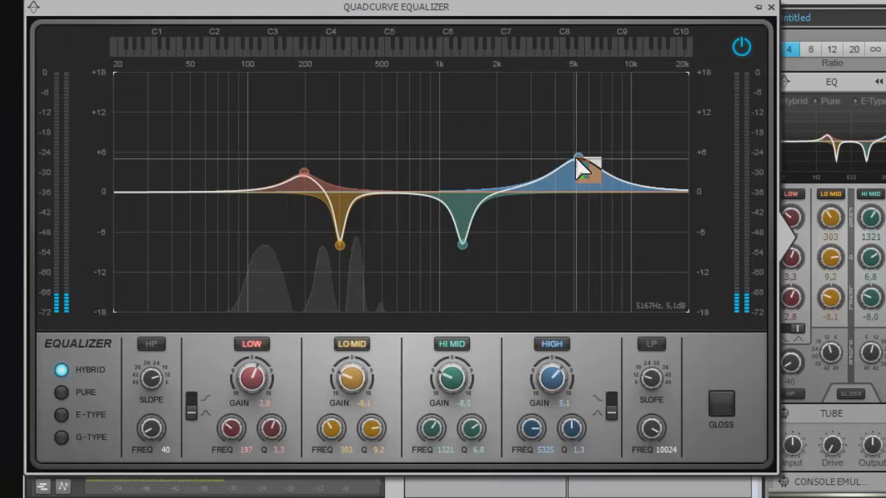
left_click_drag(580, 158, 583, 97)
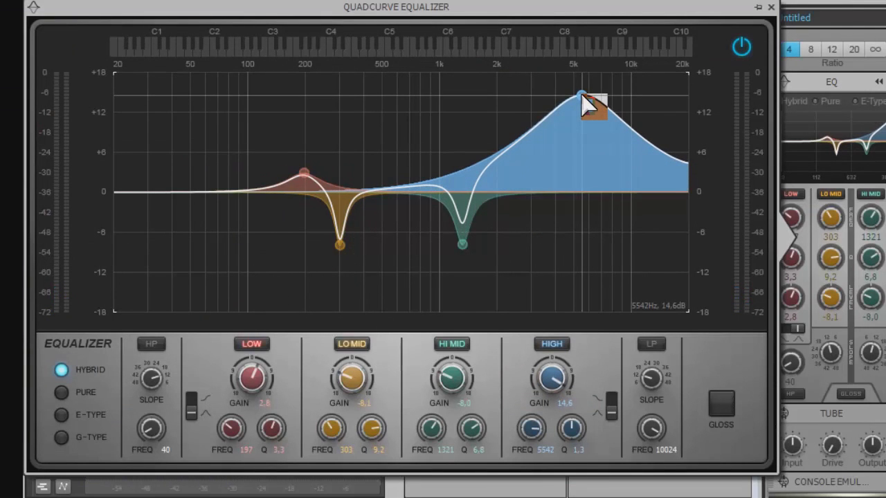
scroll(565, 421, "up", 5)
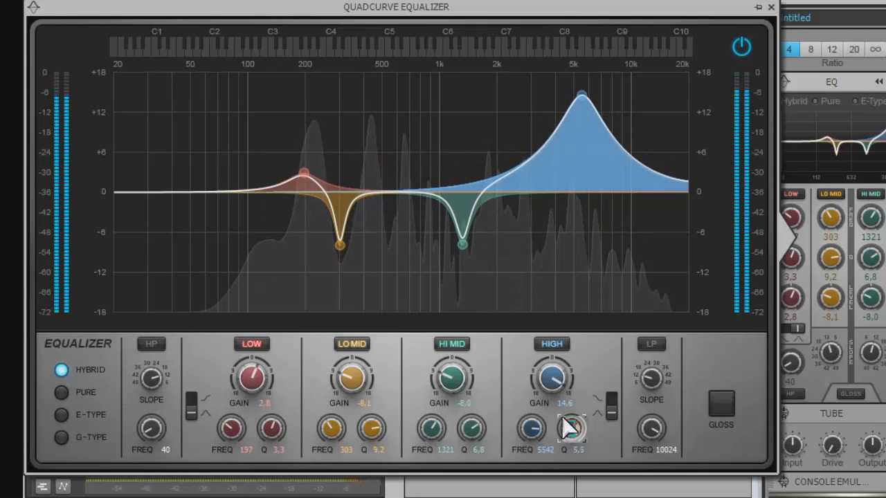
scroll(569, 427, "up", 2)
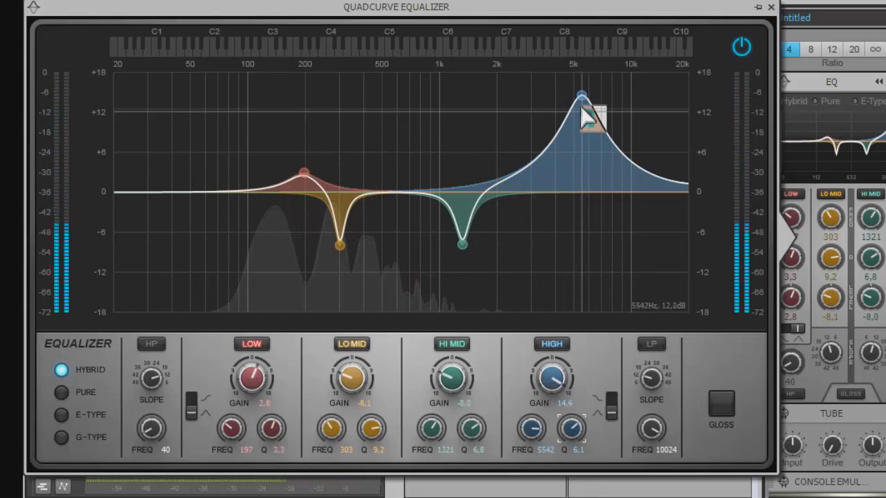
Reduce the High band to 3.7 dB at 5378 Hz, widen its Q to 2.7, and audition the vocal.
left_click_drag(582, 111, 579, 167)
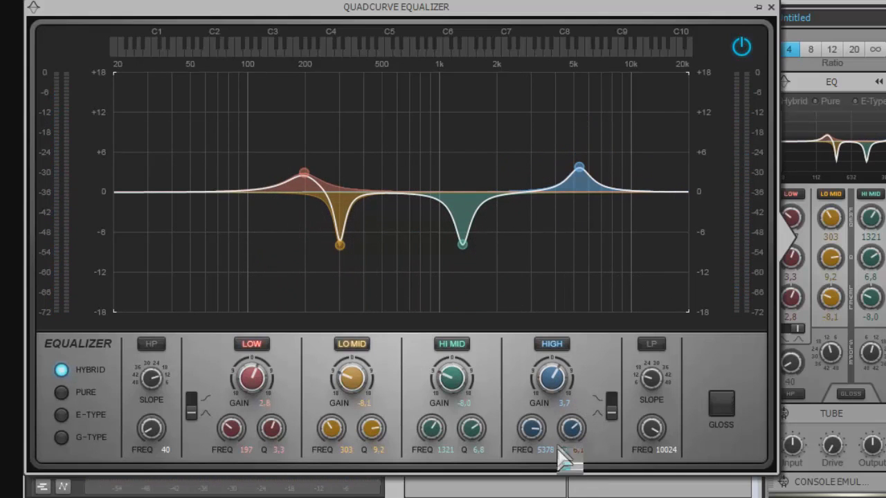
left_click_drag(570, 430, 572, 428)
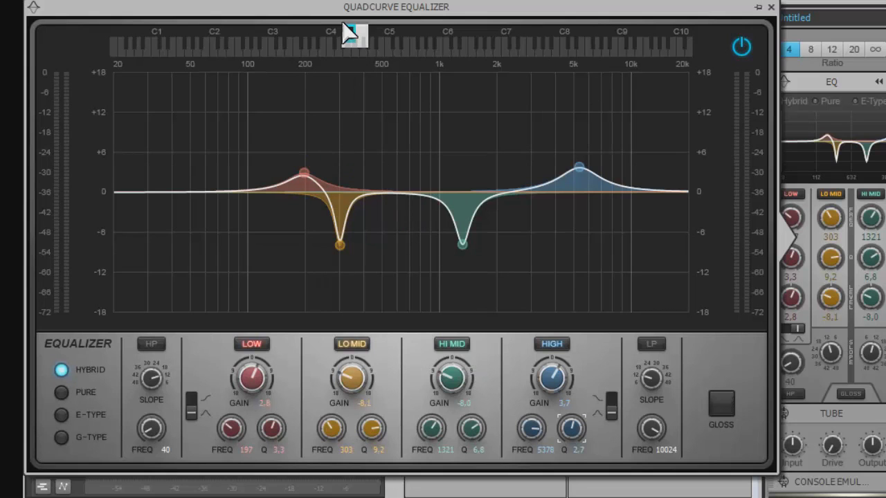
key("space")
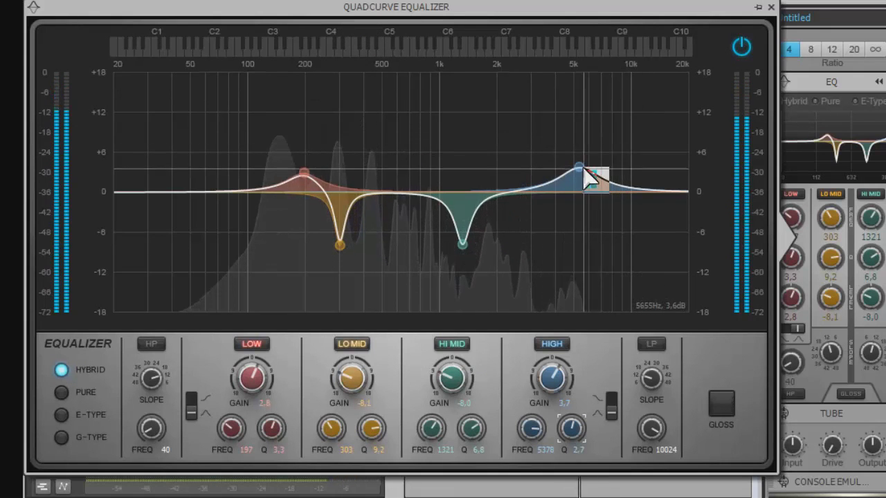
key("space")
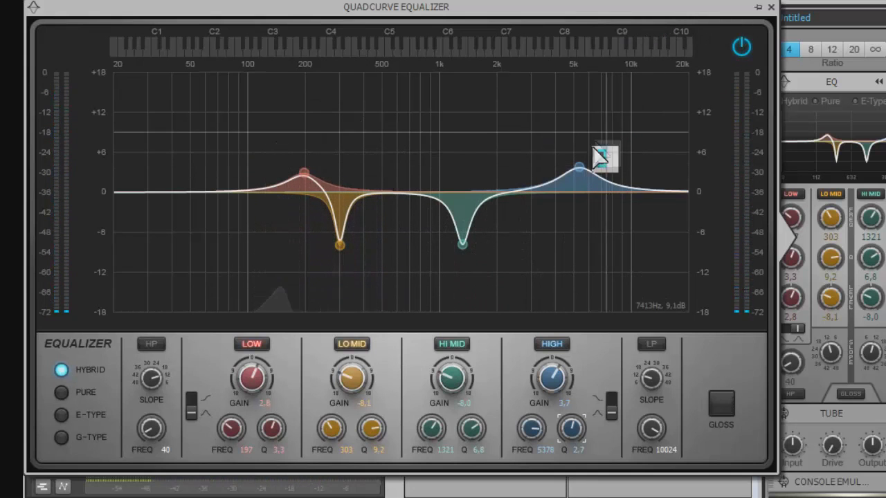
Audition an 18 dB High band cut at 5167 Hz and bring the band's gain back up.
left_click_drag(587, 174, 580, 312)
key("space")
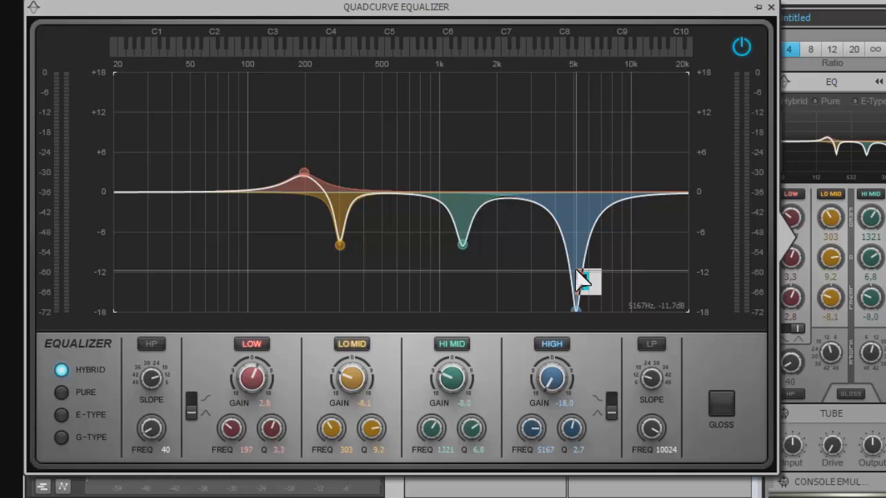
left_click_drag(580, 306, 589, 185)
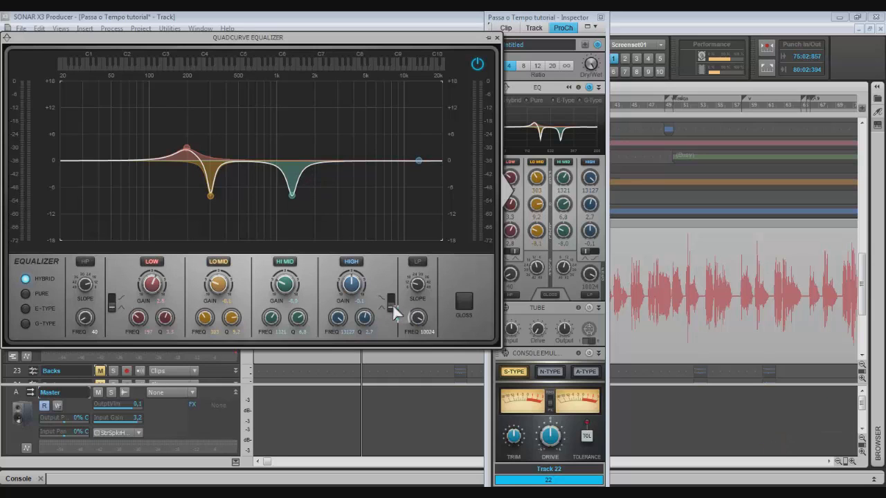
Try the High band as a shelf boosted 4.7 dB at 5598 Hz, comparing the vocal with the equalizer bypassed and enabled.
left_click_drag(646, 158, 646, 145)
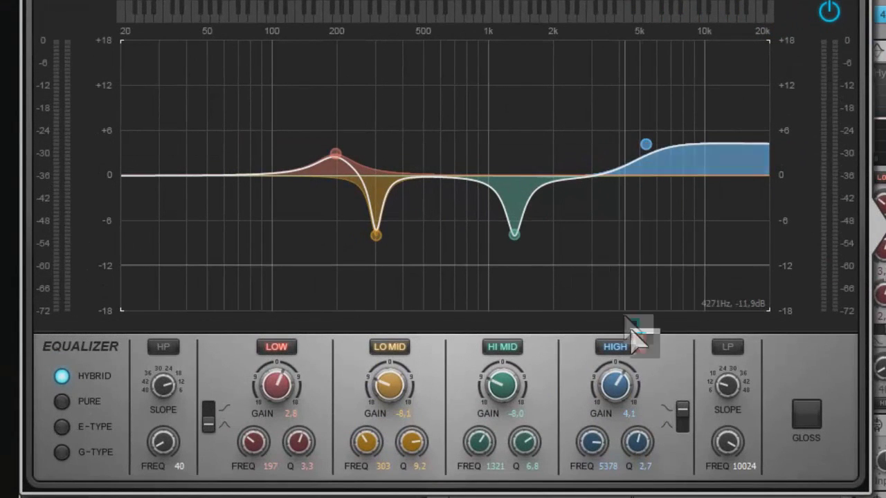
key("space")
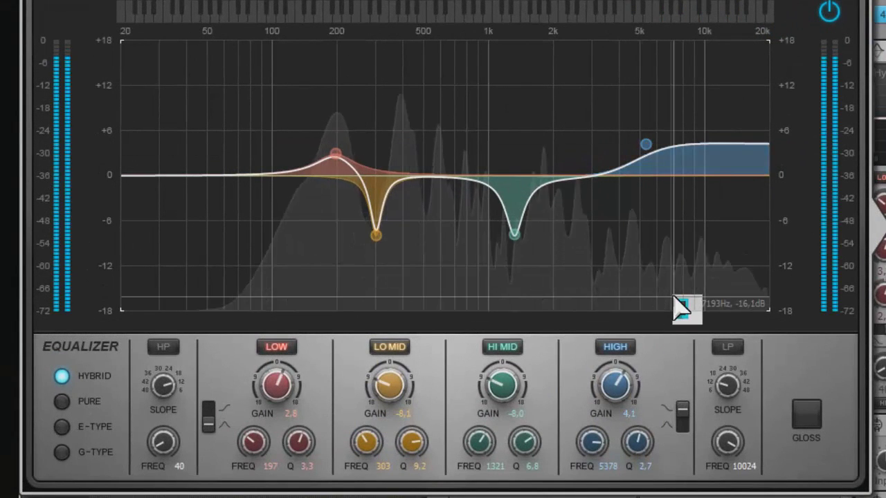
mouse_move(649, 146)
left_mouse_down()
mouse_move(653, 113)
mouse_move(649, 141)
left_mouse_up()
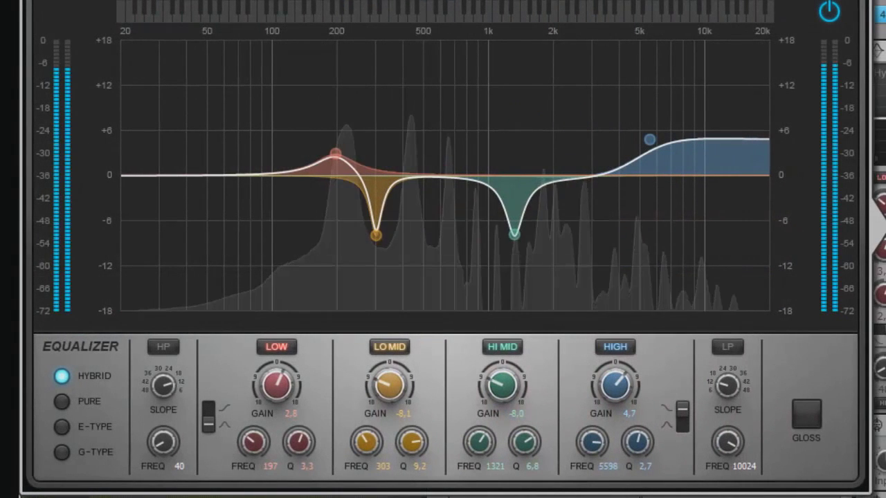
left_click(831, 13)
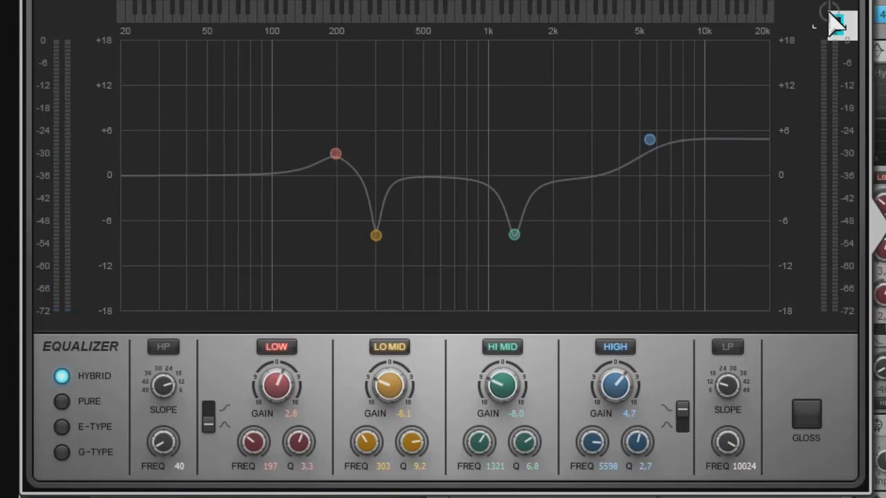
left_click(831, 13)
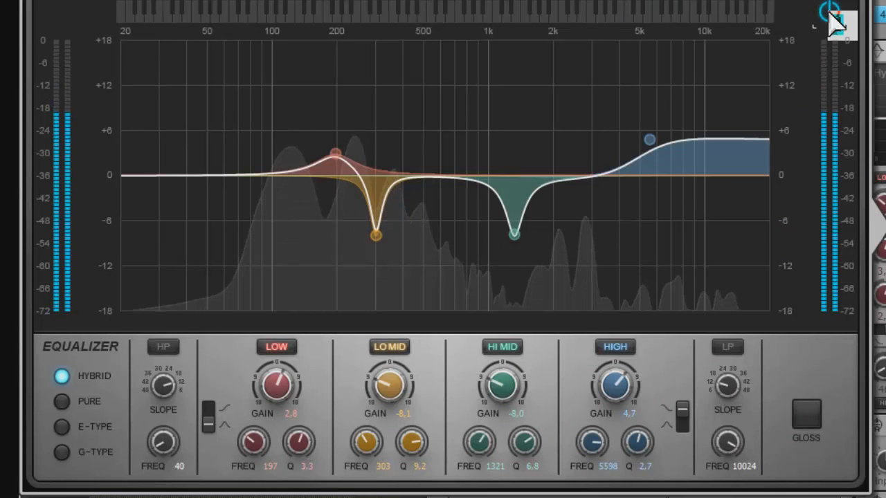
key("space")
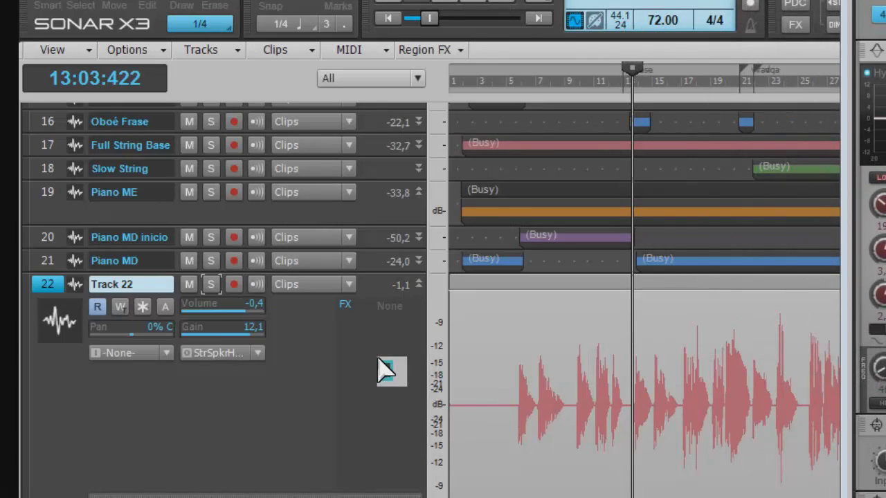
Add REQ 2 Mono to Track 22's effects and set band 6 as a low-pass at 16000 Hz with Q 1.41.
right_click(379, 358)
mouse_move(457, 497)
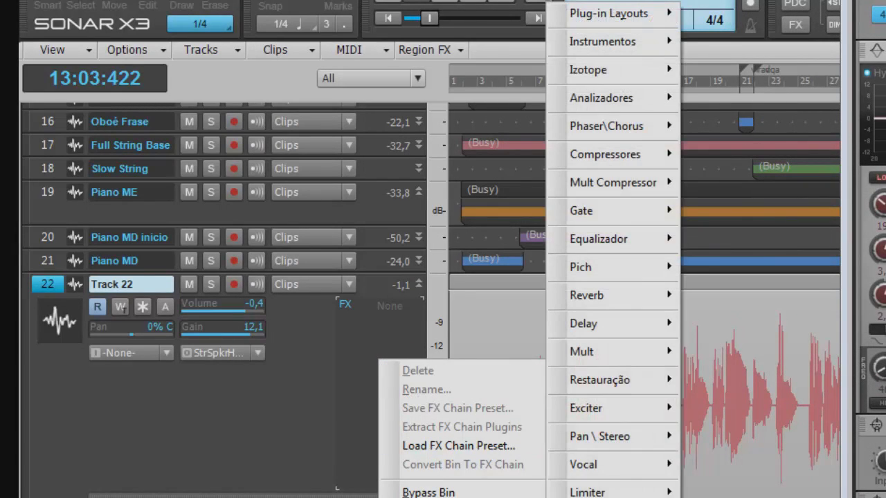
mouse_move(638, 331)
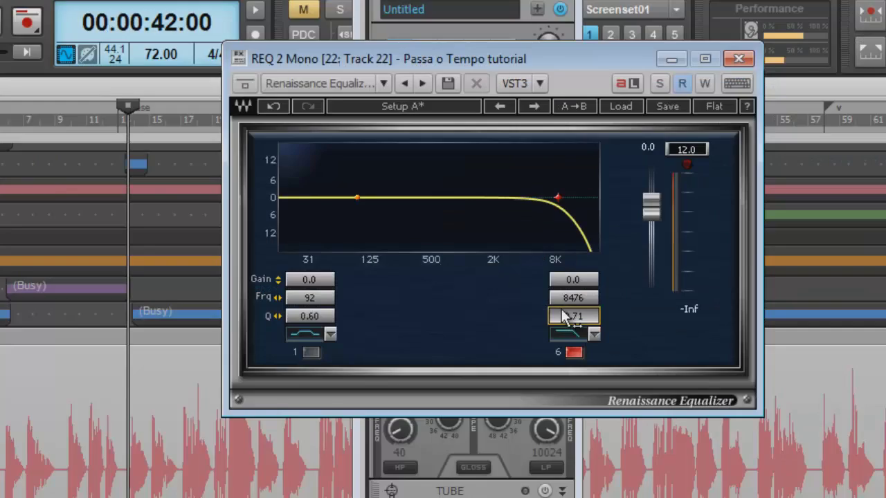
left_click_drag(564, 317, 681, 326)
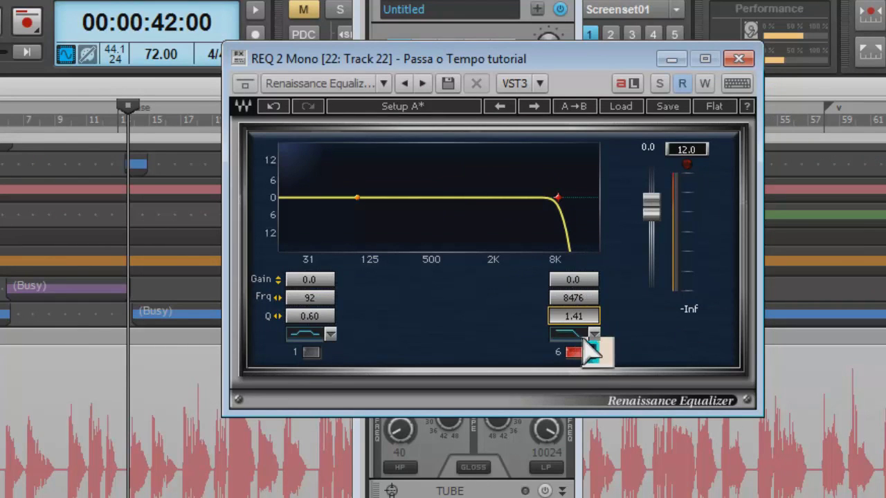
left_click_drag(573, 298, 639, 310)
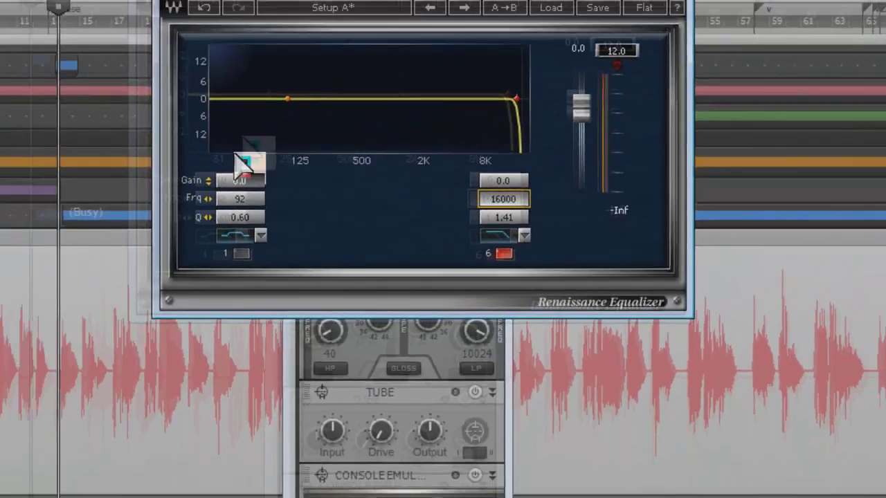
left_click(704, 78)
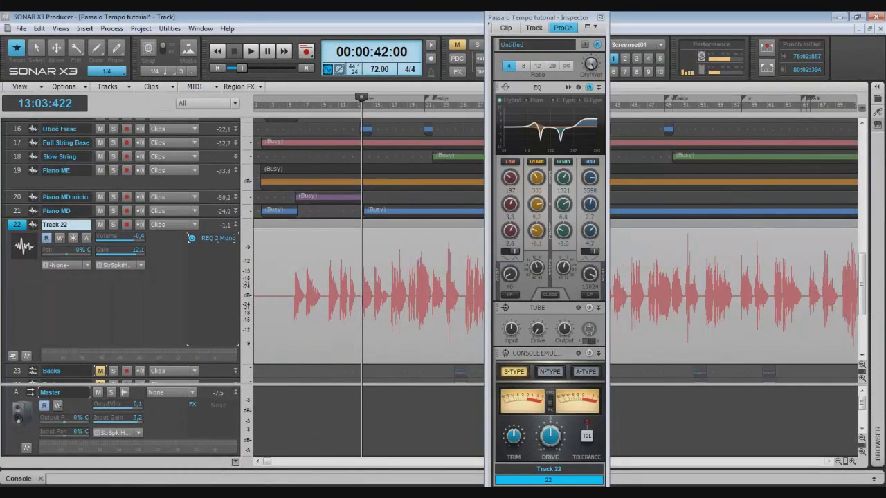
Return the QuadCurve High band to a bell with about 3 dB boost at 7193 Hz, audition it, and close the equalizer and Inspector.
left_click(577, 88)
key("space")
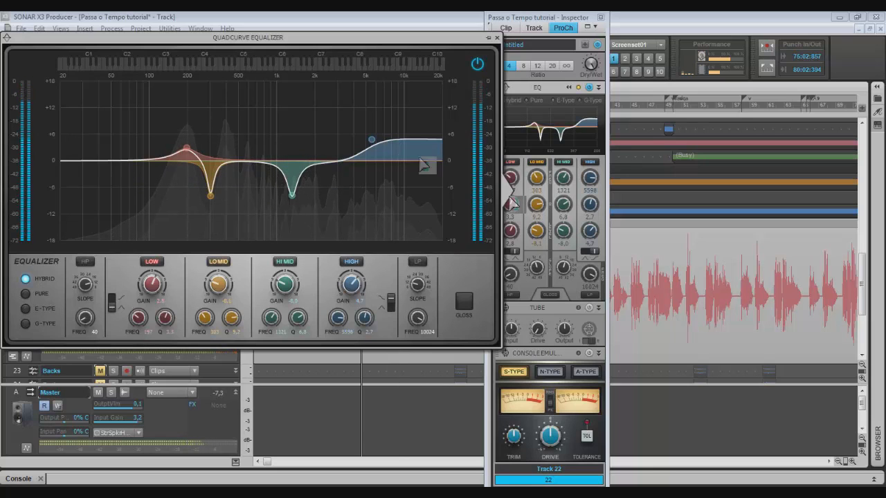
key("space")
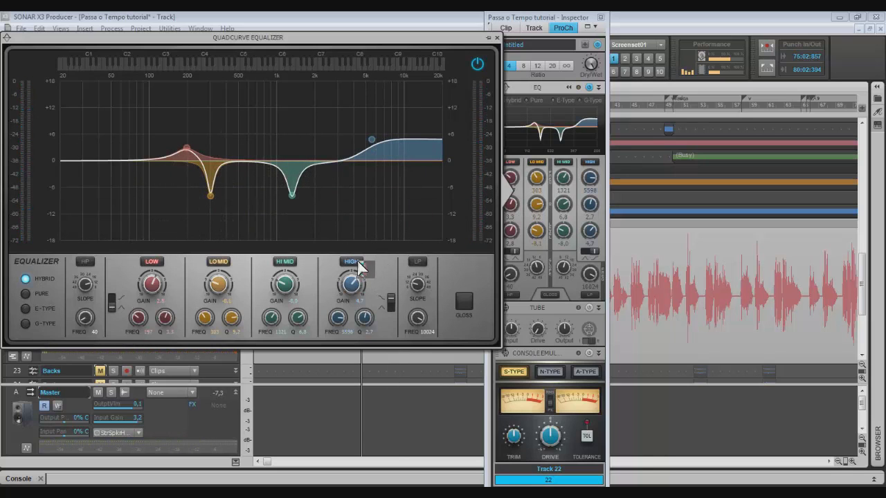
left_click(391, 305)
left_click_drag(374, 142, 386, 148)
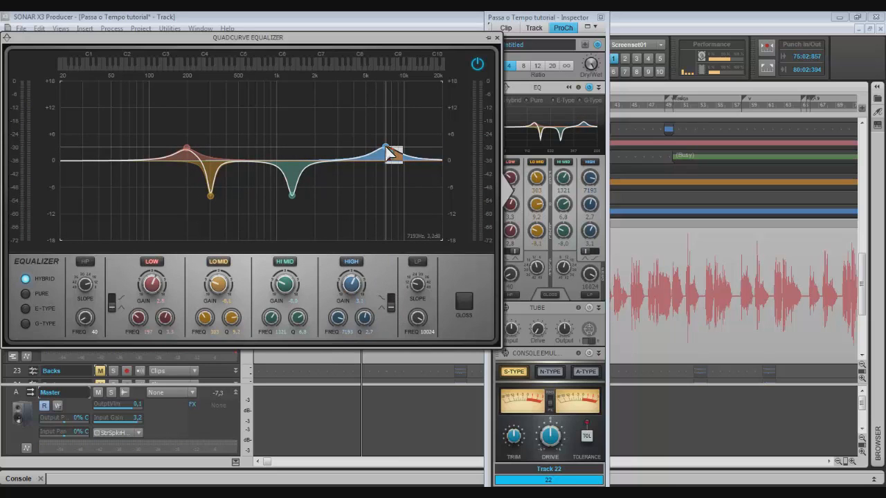
key("space")
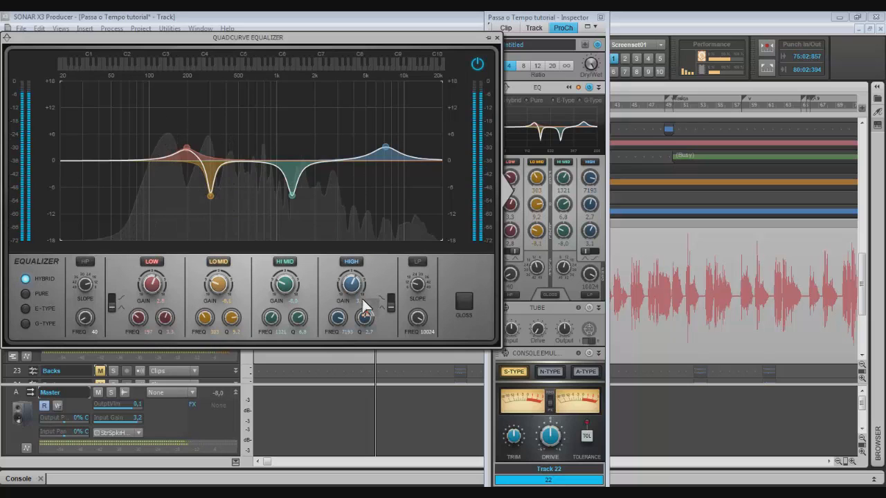
key("space")
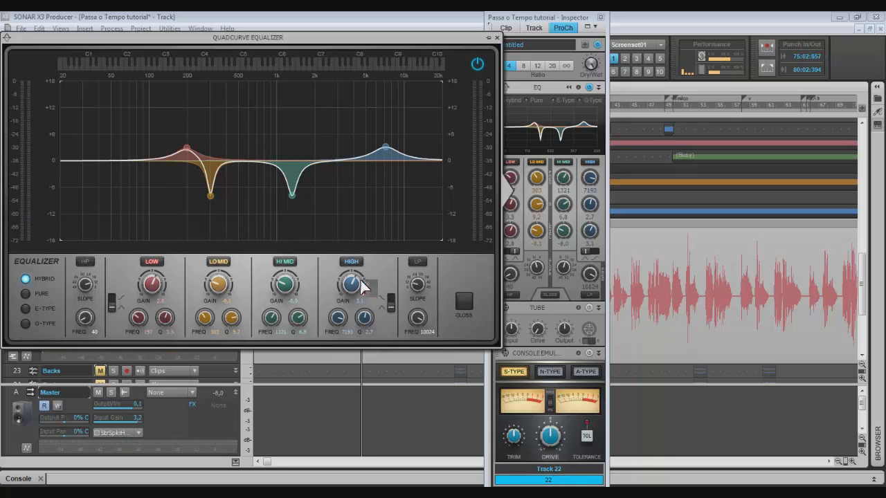
left_click(497, 37)
left_click(599, 17)
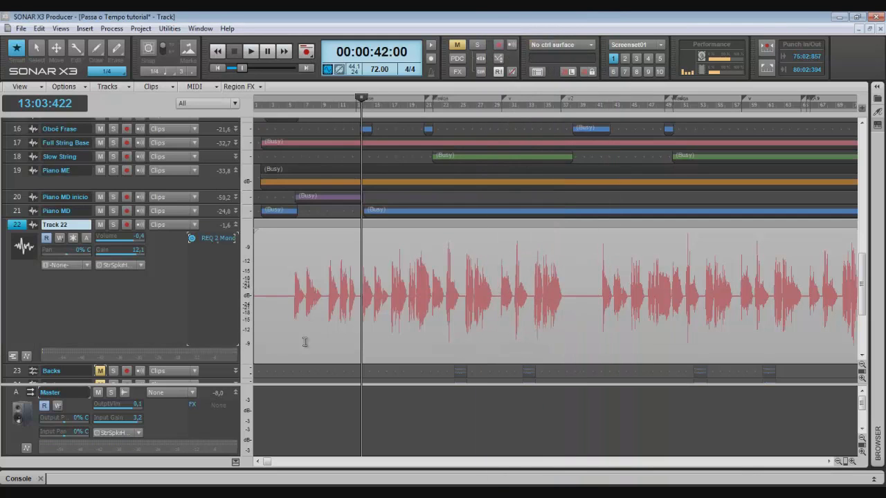
Hide the bus pane and make Track 22's lane taller.
left_click_drag(214, 378, 215, 388)
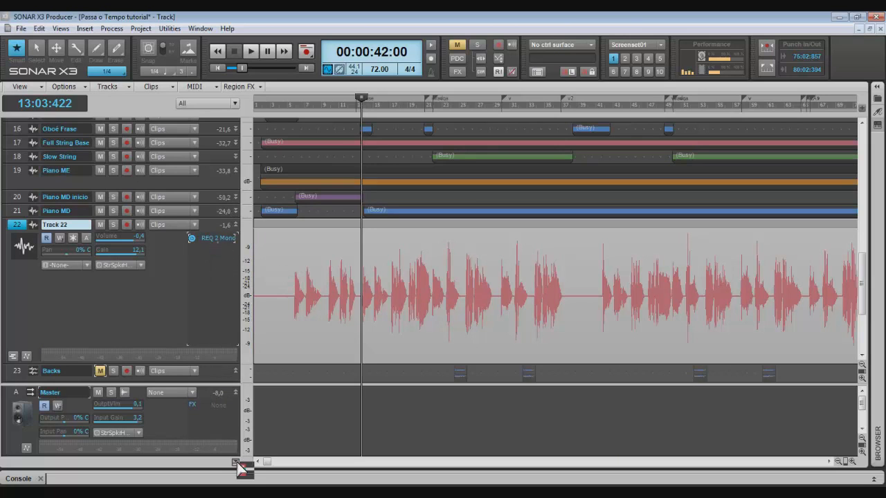
left_click(236, 462)
left_click_drag(226, 362, 223, 383)
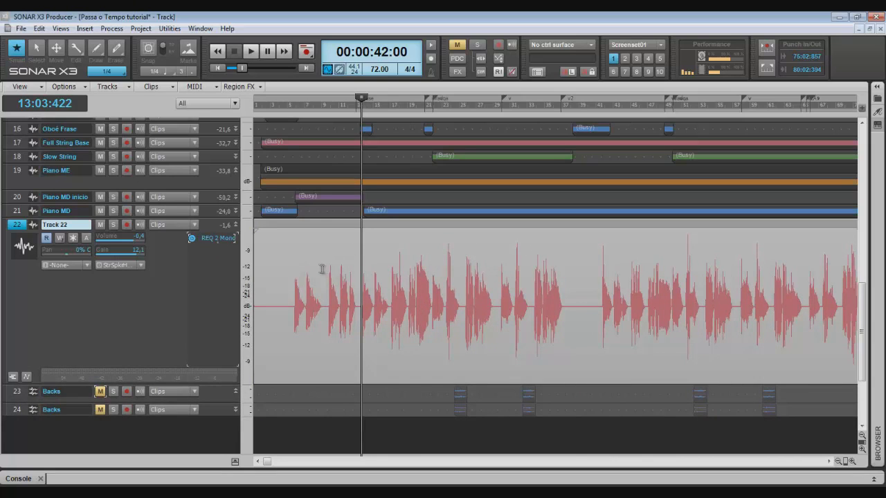
Duplicate Track 22 with its clips and effects, and remove REQ 2 Mono from the original track.
right_click(23, 231)
left_click(52, 206)
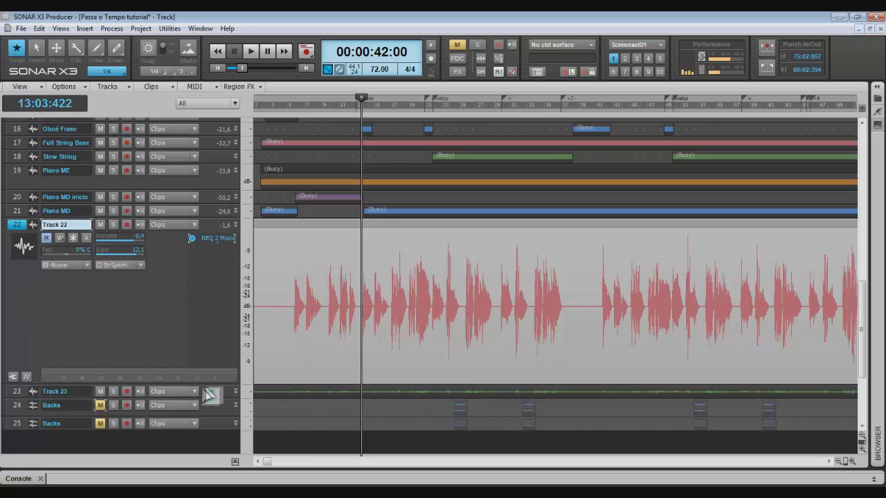
left_click(235, 392)
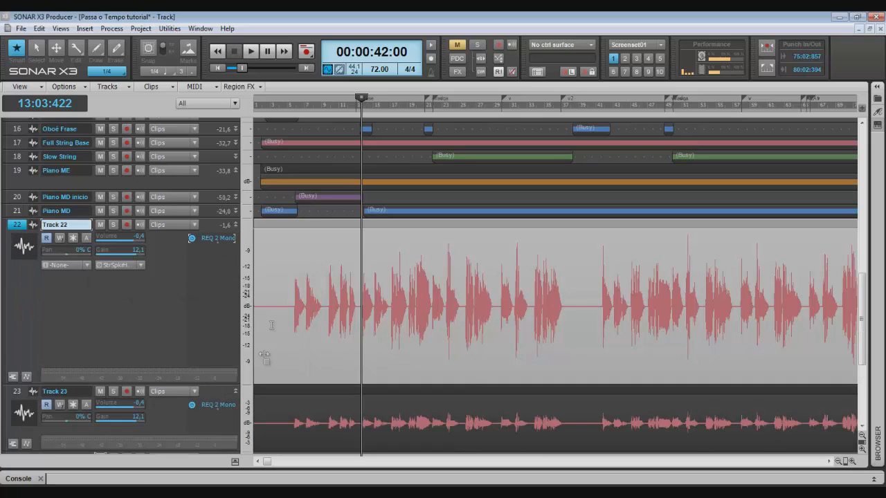
right_click(220, 241)
left_click(249, 242)
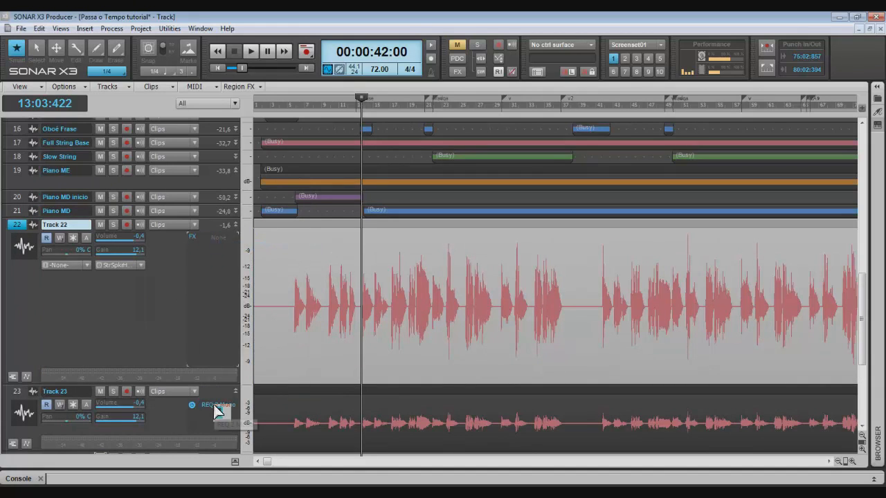
Set band 1 of Track 23's REQ 2 Mono to a high-pass filter at 369 Hz with Q 1.41.
left_click_drag(216, 411, 216, 410)
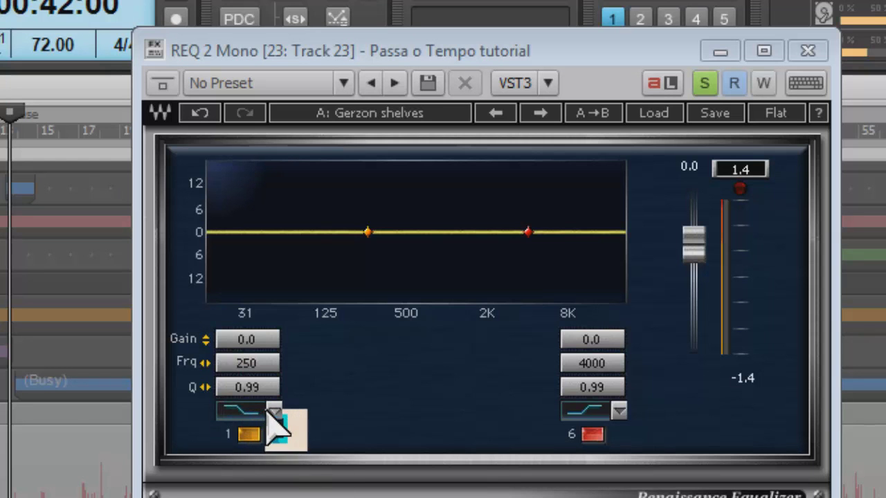
left_click(274, 411)
left_click(305, 488)
left_click_drag(233, 379, 287, 360)
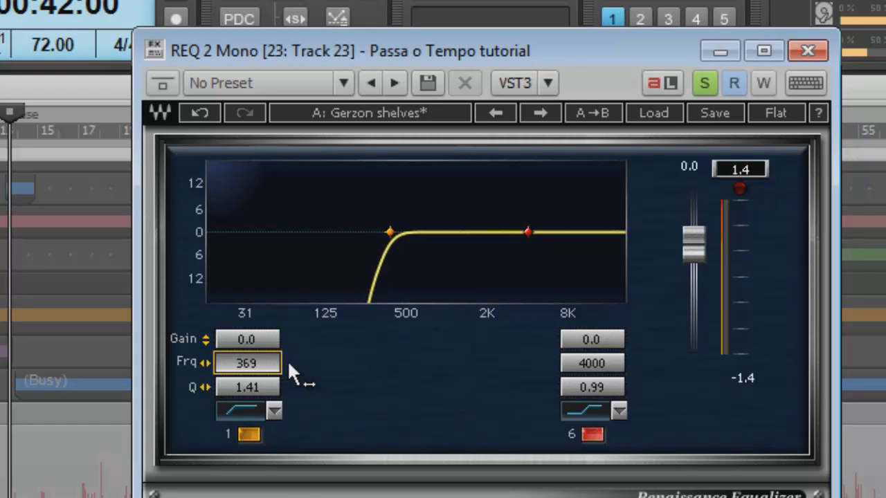
Raise the band 1 high-pass of Track 23's REQ 2 Mono to 1306 Hz with -0.3 gain, auditioning the change.
left_click_drag(287, 360, 438, 393)
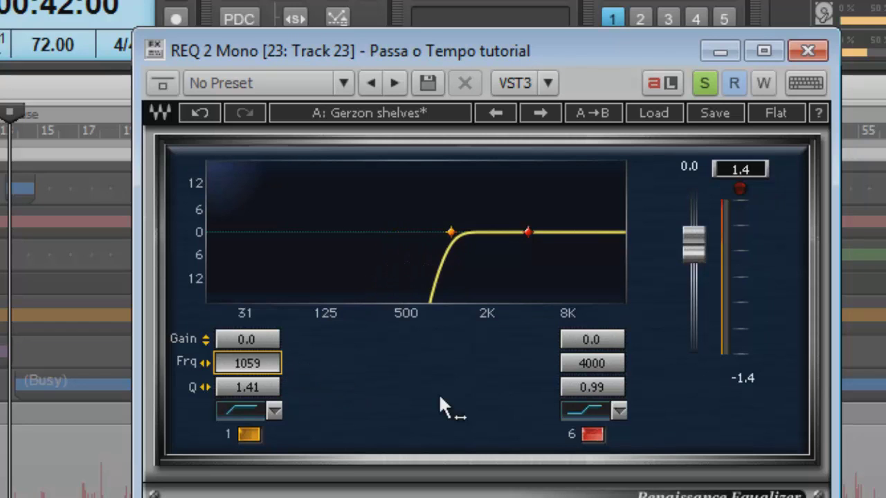
key("space")
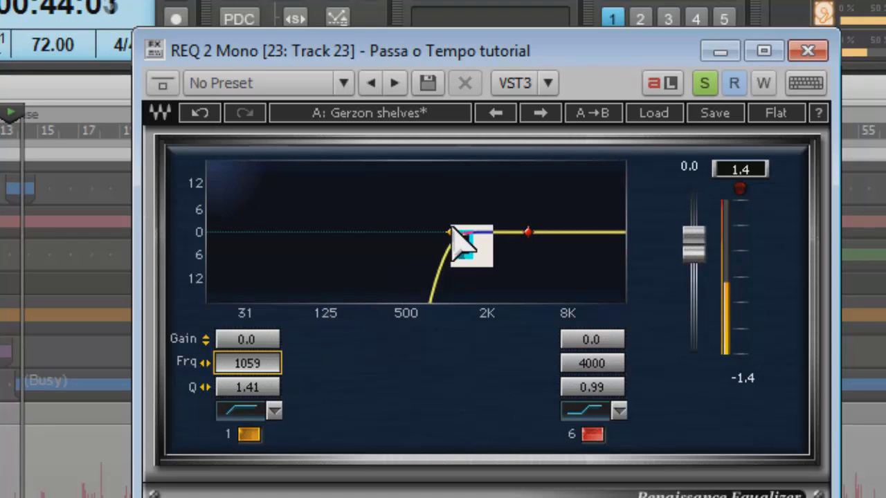
left_click_drag(455, 229, 468, 234)
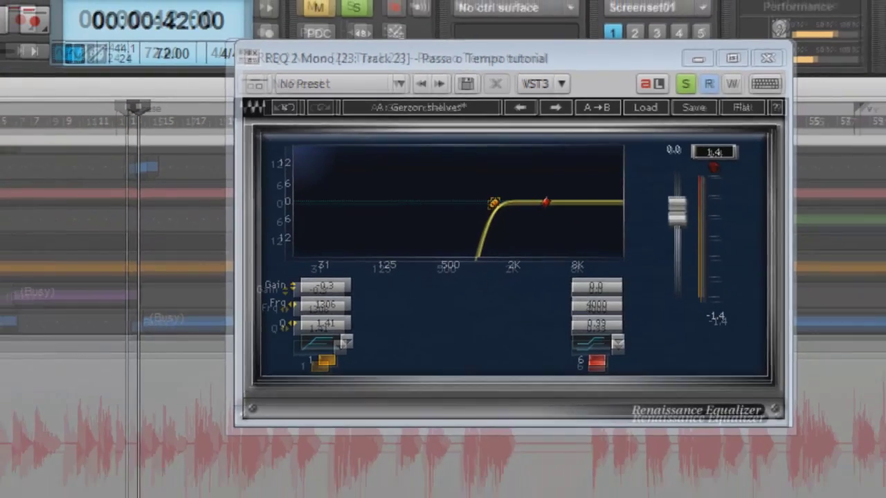
key("space")
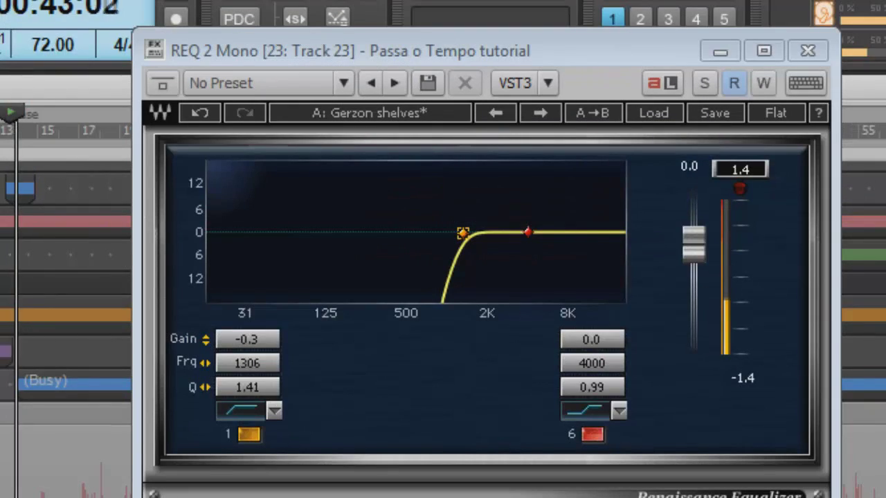
key("space")
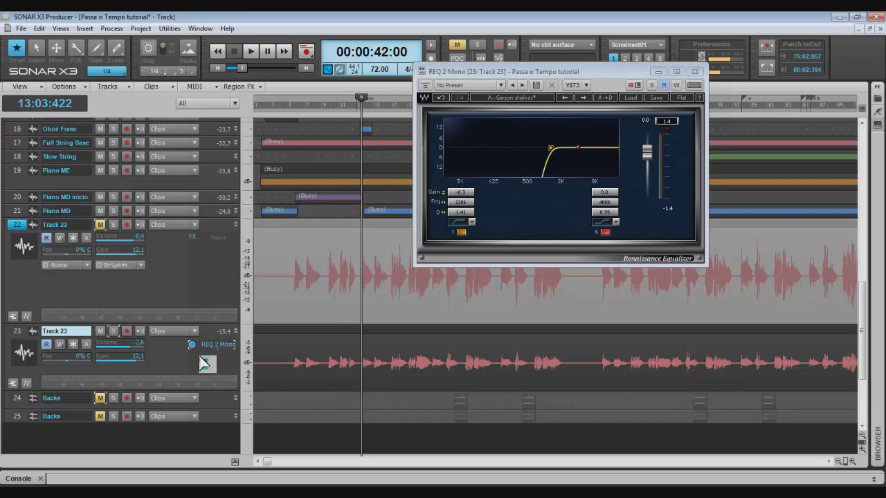
Insert the CLA-2A Mono compressor on Track 23, adjust its peak reduction during playback, and close both plug-in windows.
right_click(202, 357)
mouse_move(239, 313)
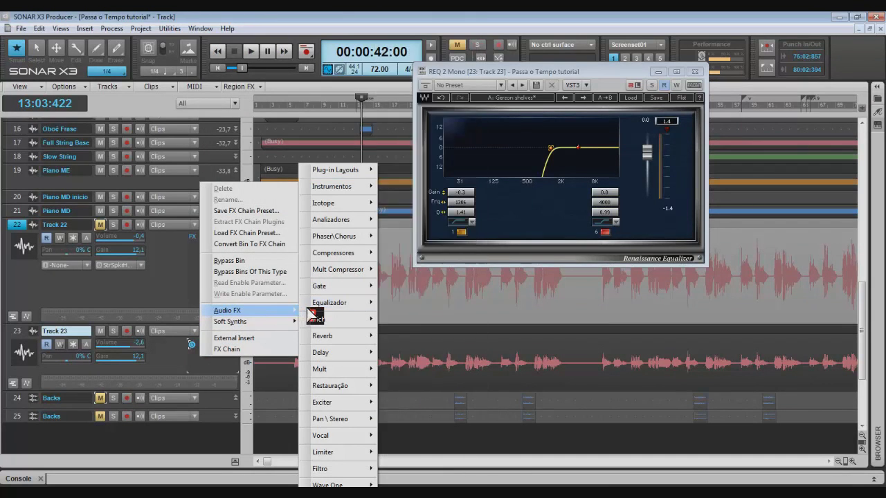
mouse_move(367, 254)
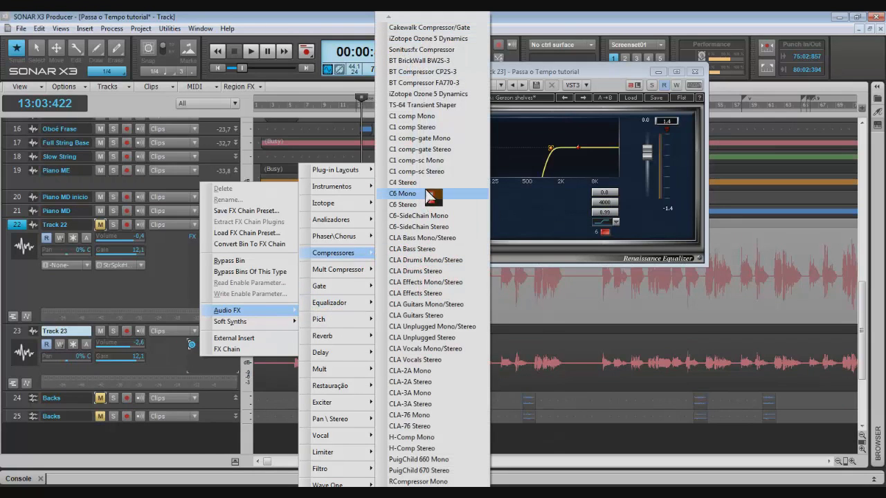
left_click(438, 372)
key("space")
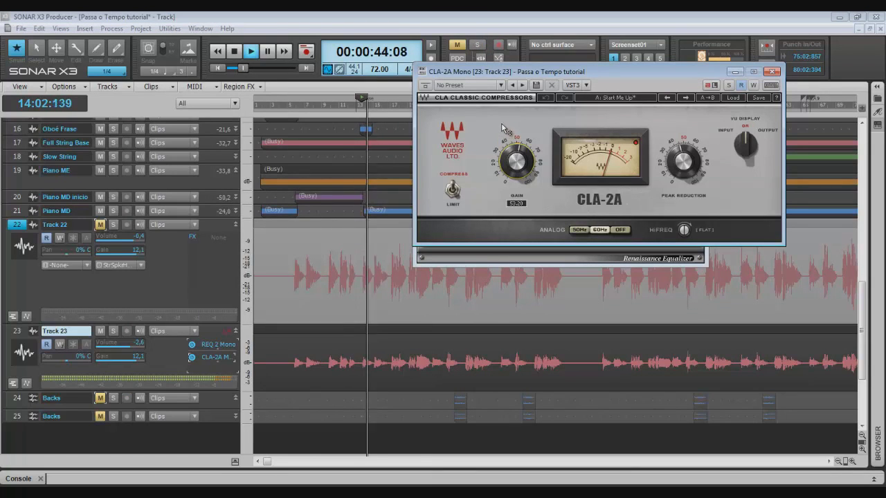
mouse_move(678, 165)
left_click_drag(677, 168, 670, 137)
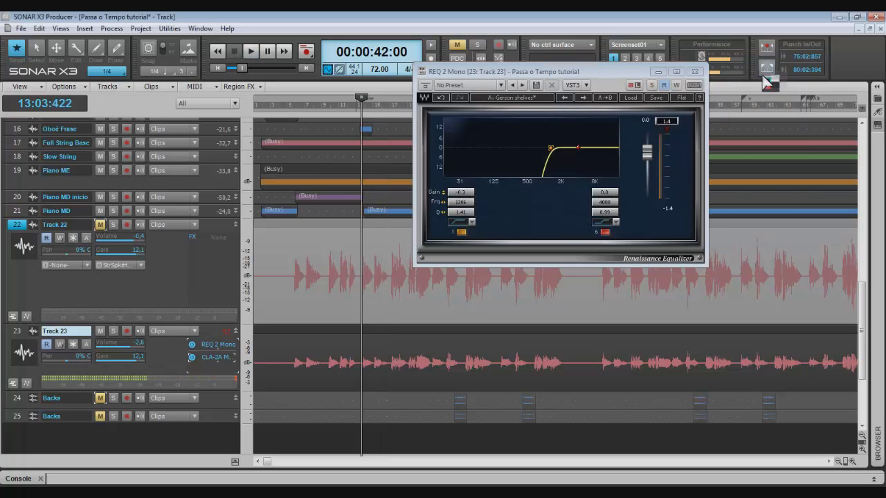
left_click(705, 72)
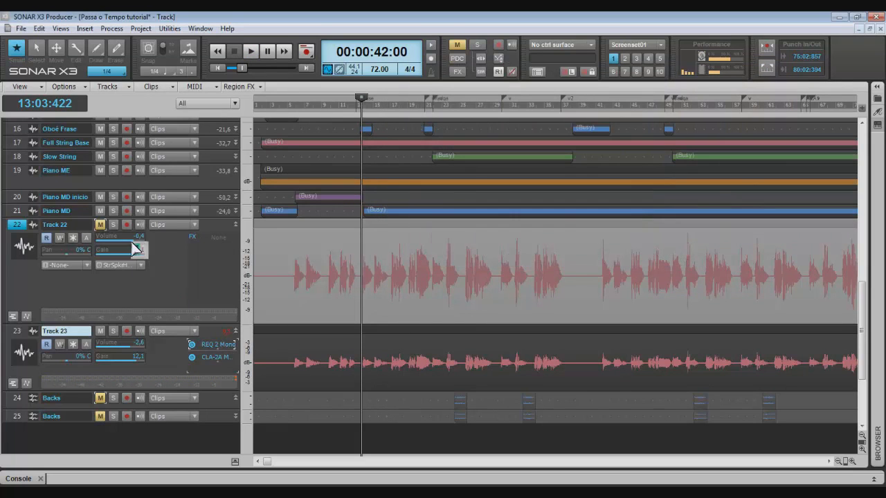
Unmute Track 22, solo it together with Track 23, and lower Track 23's volume to -9.9 during playback.
left_click(101, 224)
left_click(114, 224)
left_click(113, 331)
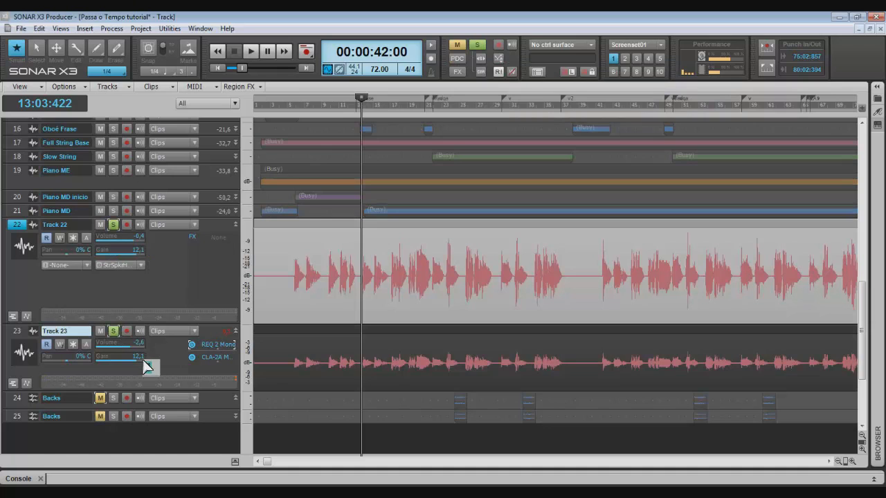
key("space")
left_click_drag(143, 346, 133, 351)
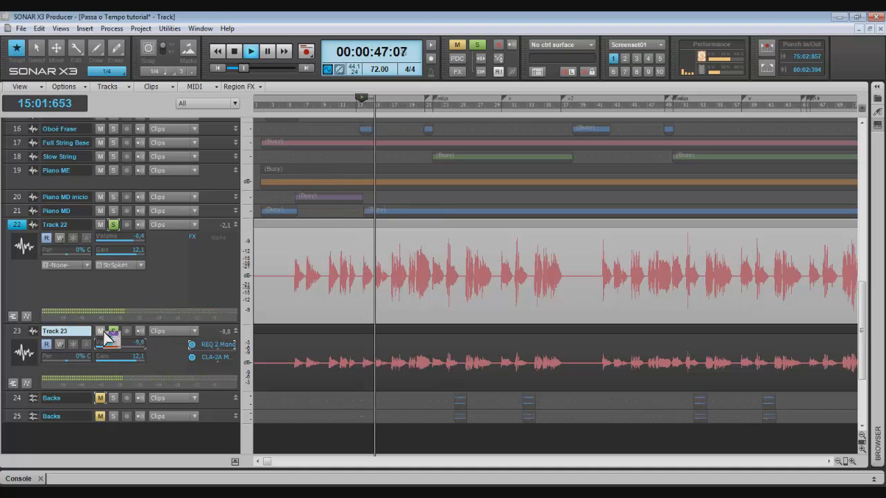
Compare the vocal blend using Track 23's mute, clear all solos, and audition it in the full mix.
left_click(104, 333)
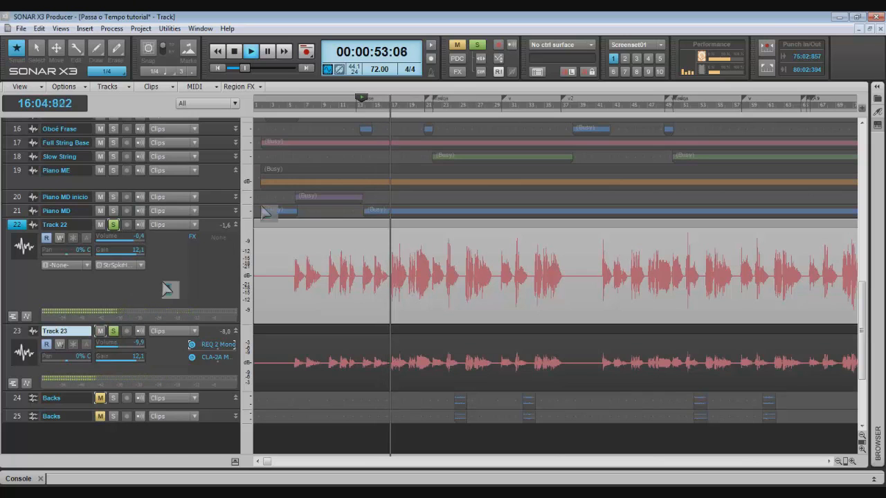
left_click(479, 47)
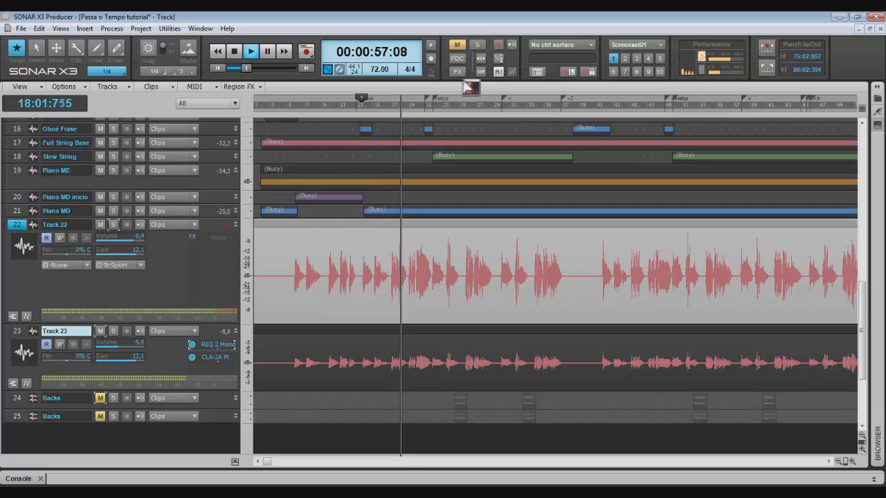
key("space")
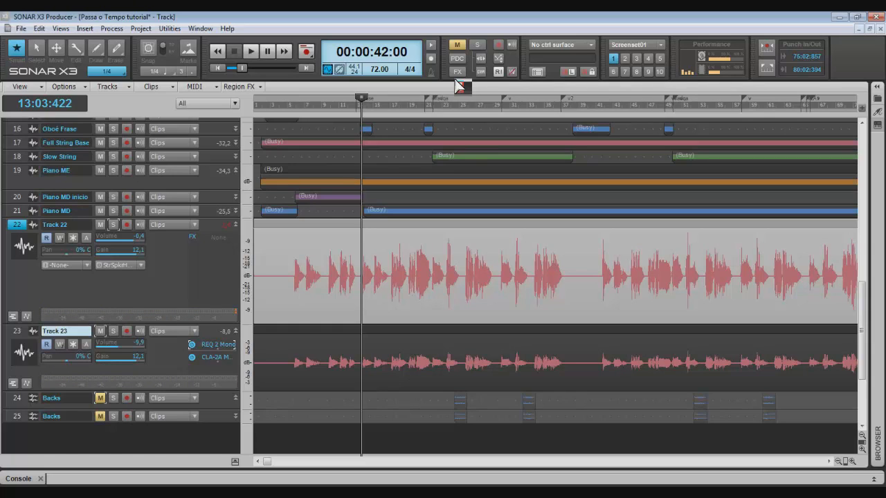
Delete the CLA-2A Mono compressor from Track 23's effects.
left_click(231, 229)
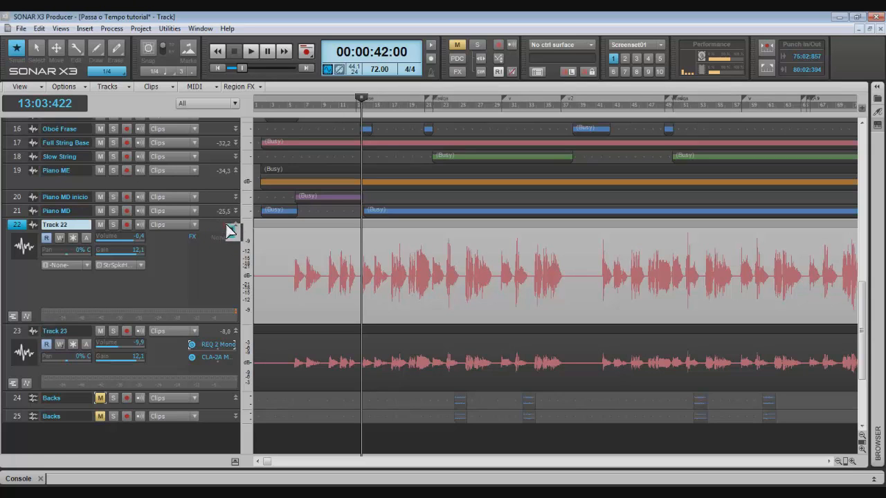
right_click(223, 360)
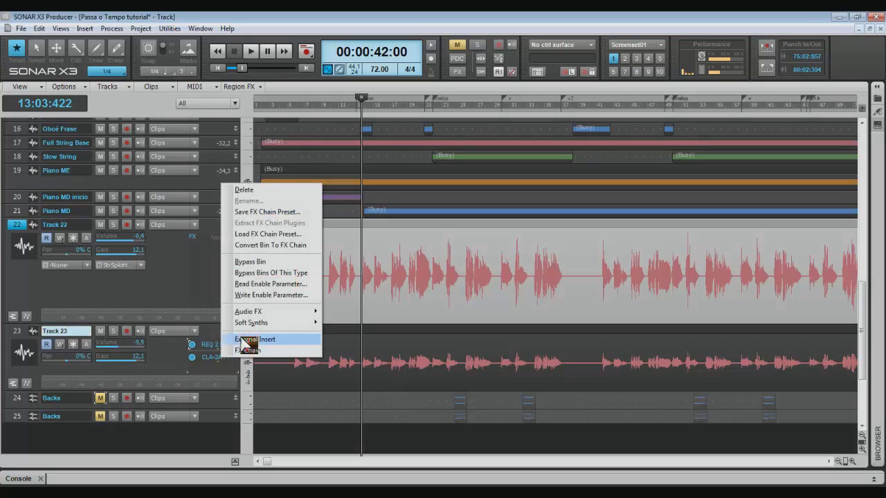
left_click(262, 191)
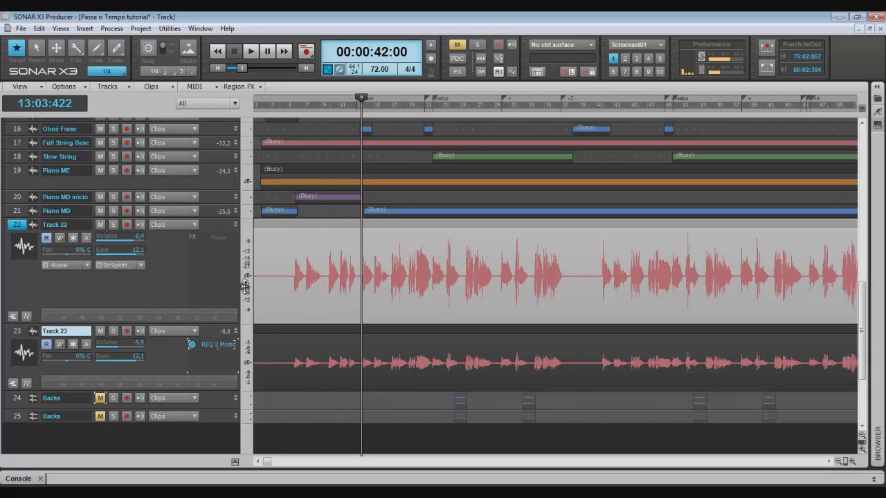
Reopen Track 23's REQ 2 Mono and set the band 1 high-pass to about 805 Hz with -0.9 gain.
double_click(218, 344)
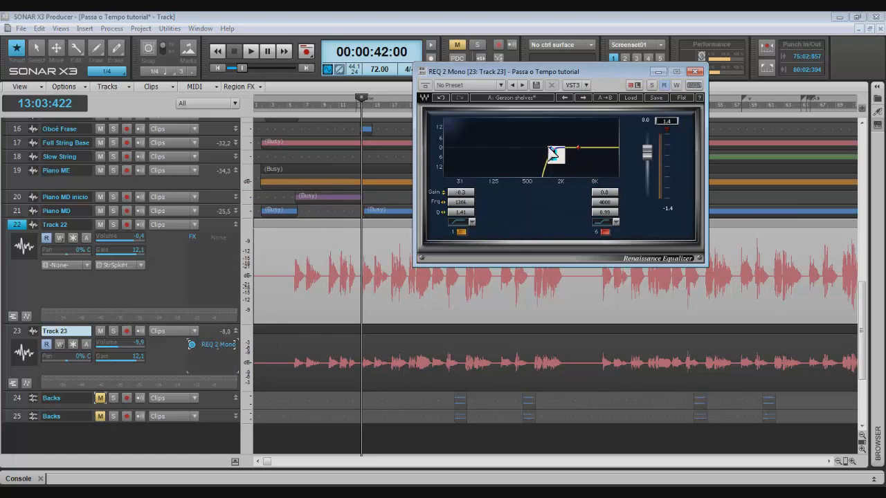
left_click_drag(553, 154, 489, 156)
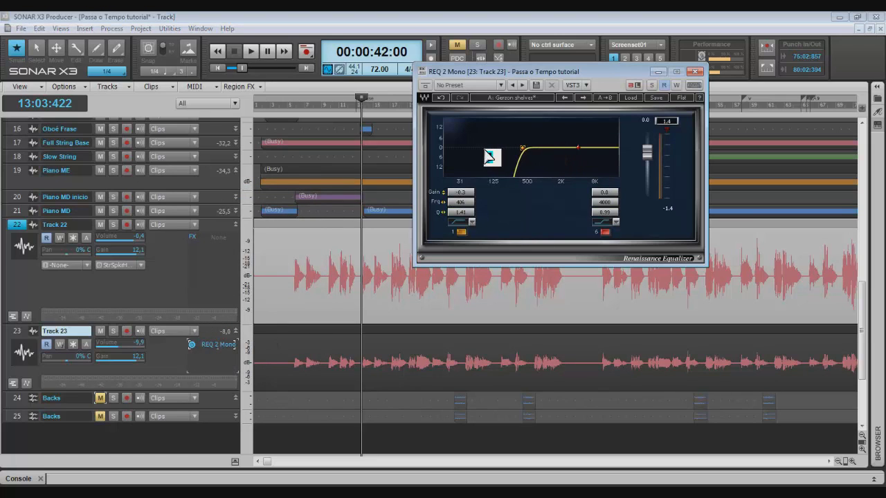
left_click_drag(489, 156, 532, 169)
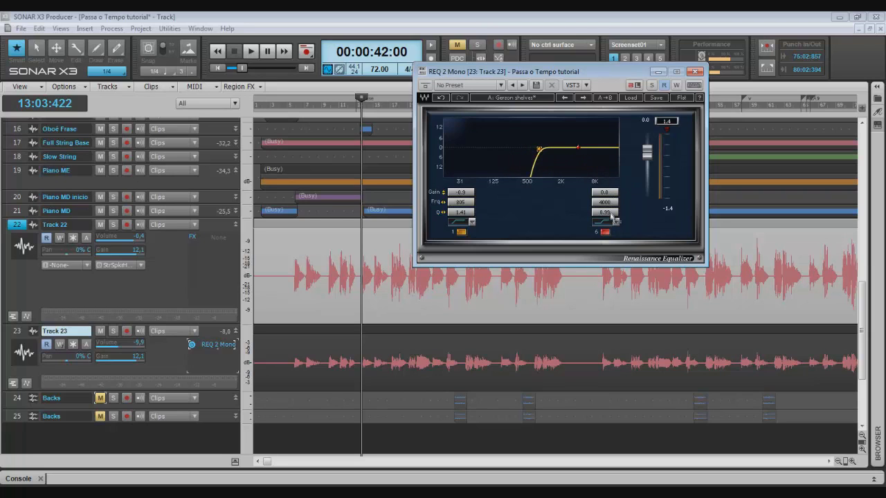
Change band 6 of REQ 2 Mono to a low-pass filter at 2709 Hz with Q 1.08.
left_click(614, 220)
left_click(631, 256)
left_click_drag(602, 213, 611, 212)
left_click(607, 233)
left_click(613, 221)
left_click(626, 244)
left_click_drag(611, 205, 585, 203)
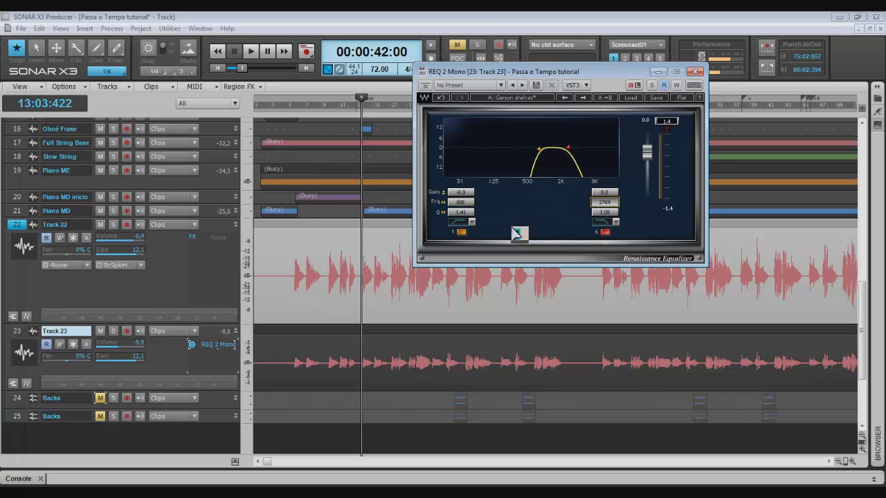
Audition Track 23 in solo with volume 4.1 and gain 18.0, setting its REQ 2 Mono cutoffs to 777 Hz and 2294 Hz.
left_click(113, 331)
key("space")
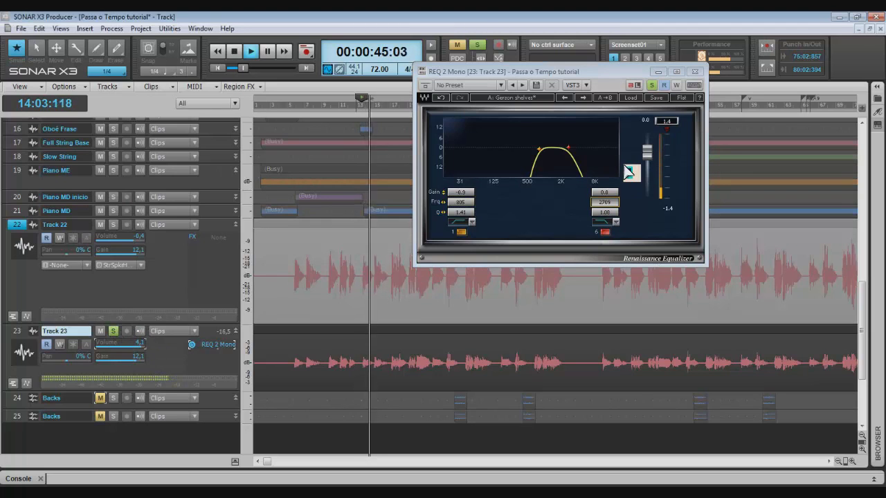
mouse_move(576, 150)
left_mouse_down()
mouse_move(532, 153)
mouse_move(575, 158)
mouse_move(561, 156)
left_mouse_up()
key("space")
left_click_drag(131, 356, 136, 334)
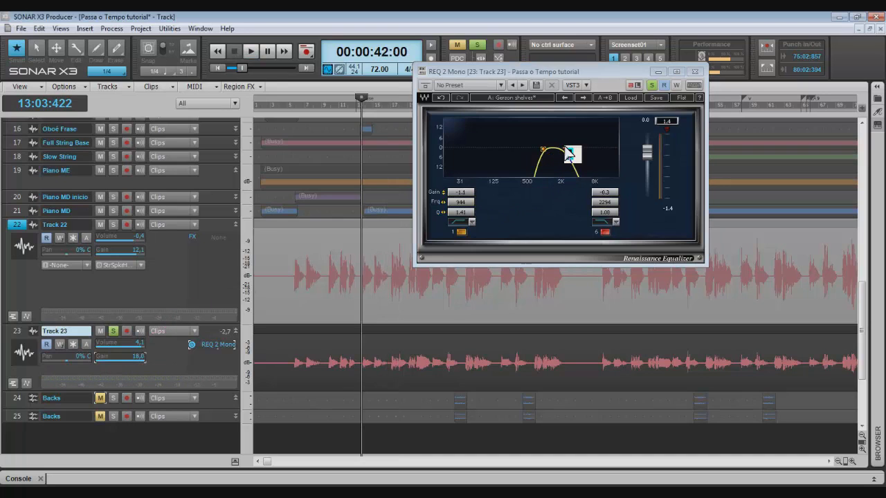
left_click_drag(550, 155, 540, 154)
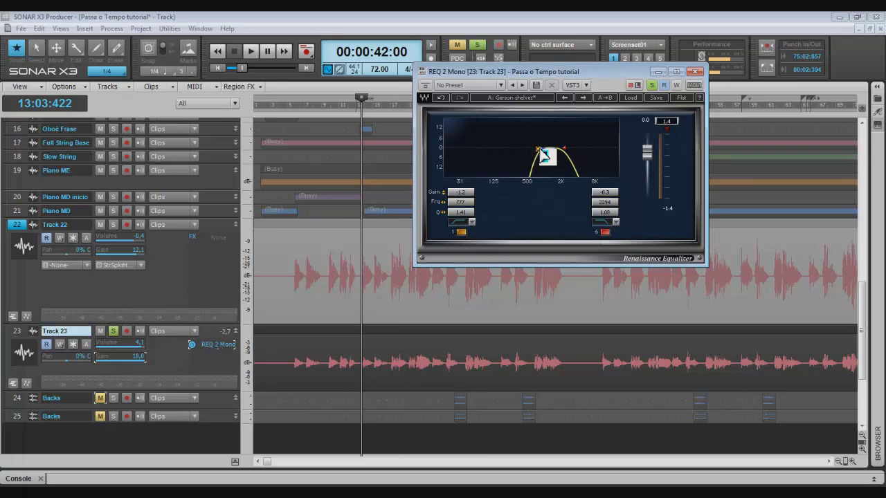
Close the REQ 2 Mono window and delete the plug-in from Track 23's effects.
left_click(696, 71)
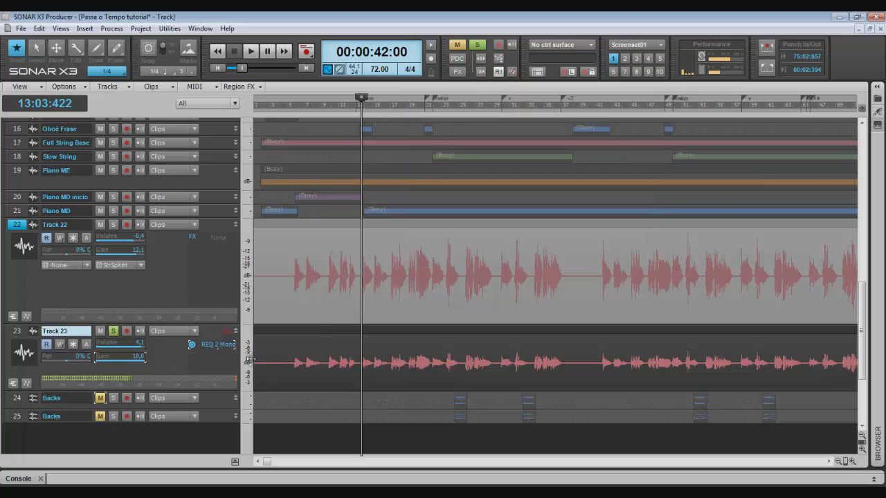
right_click(220, 344)
left_click(244, 176)
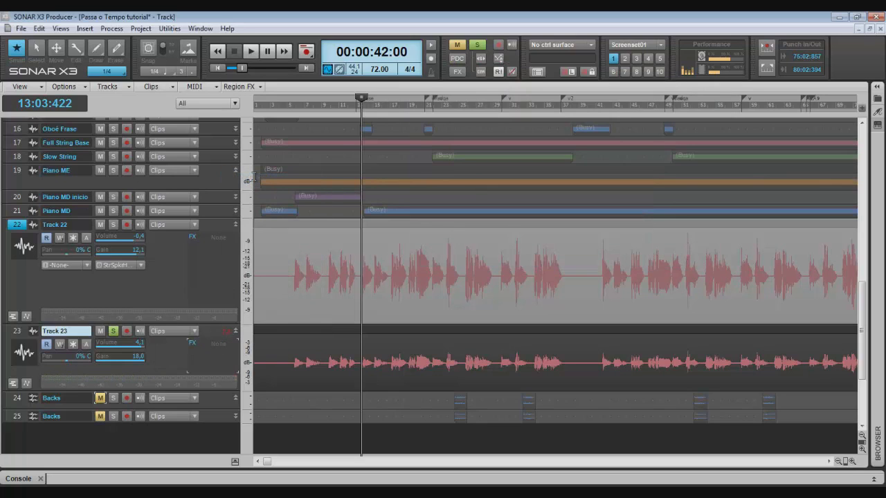